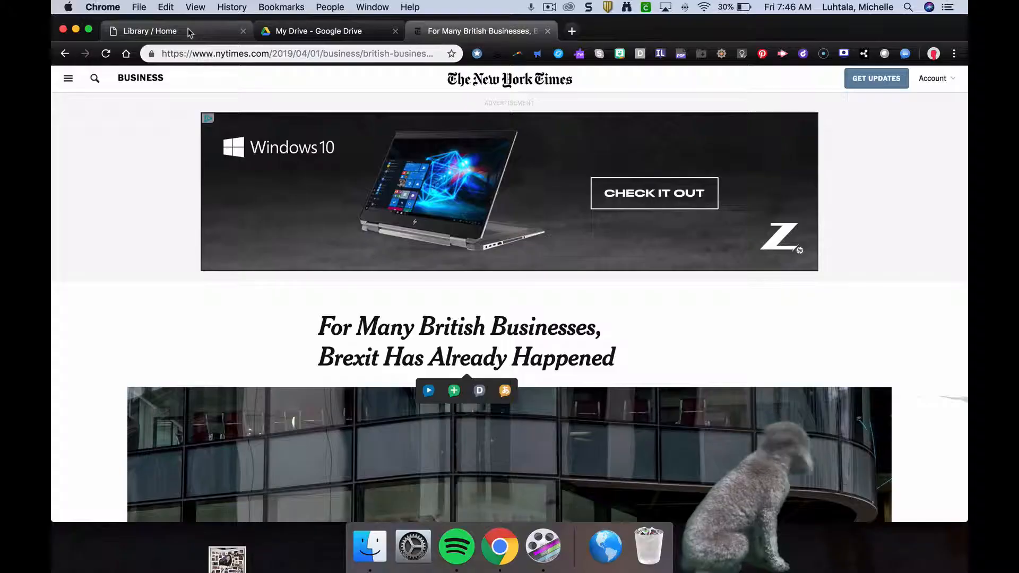
- Run a keyword search for "." in the Discovery Service on the New Canaan High School library home page
left_click(189, 31)
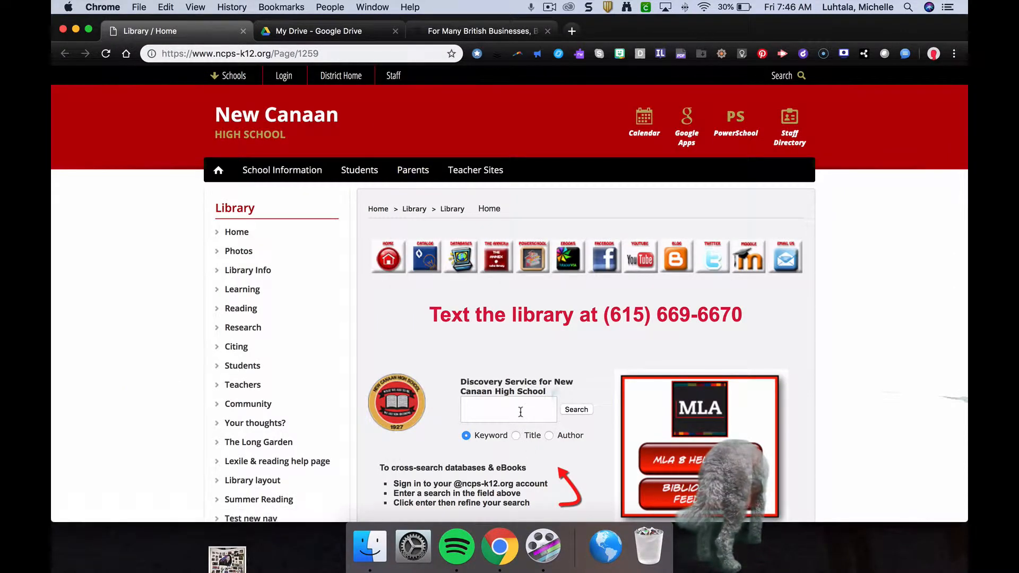
left_click(520, 411)
type(".")
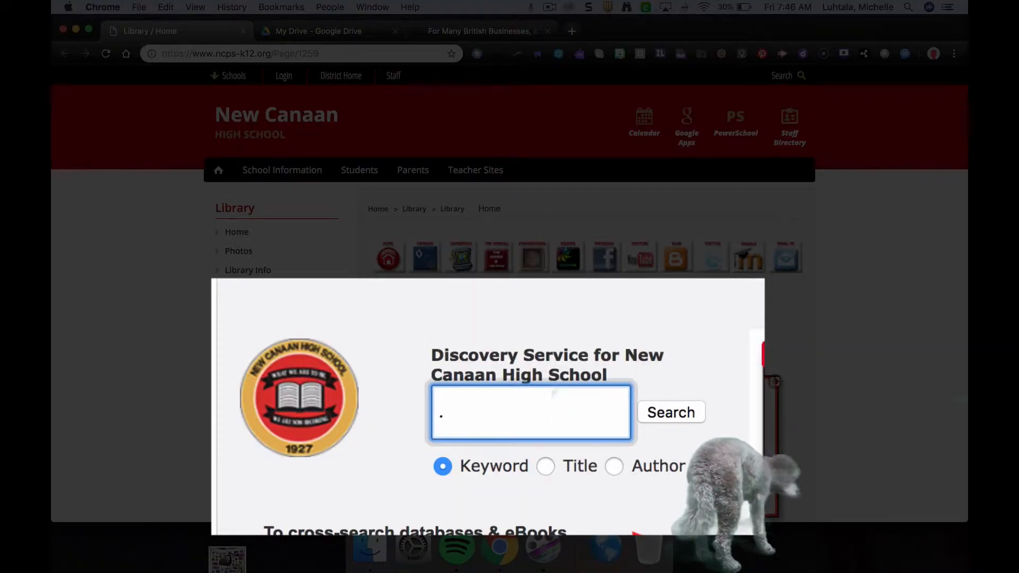
left_click(674, 412)
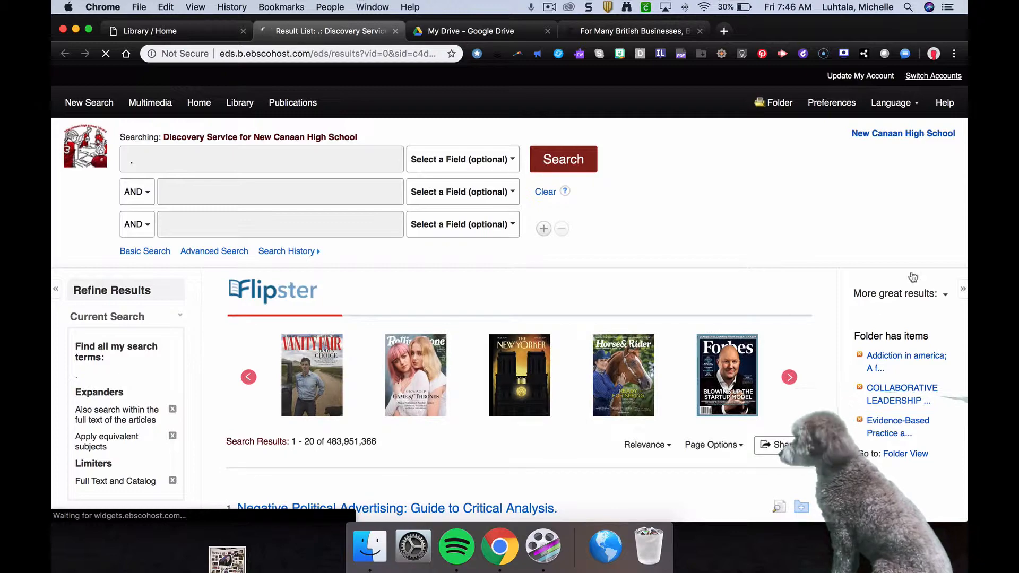
- Open the National Newspapers database from the list of additional resources beside the search results
scroll(913, 275, "down", 2)
scroll(912, 275, "down", 6)
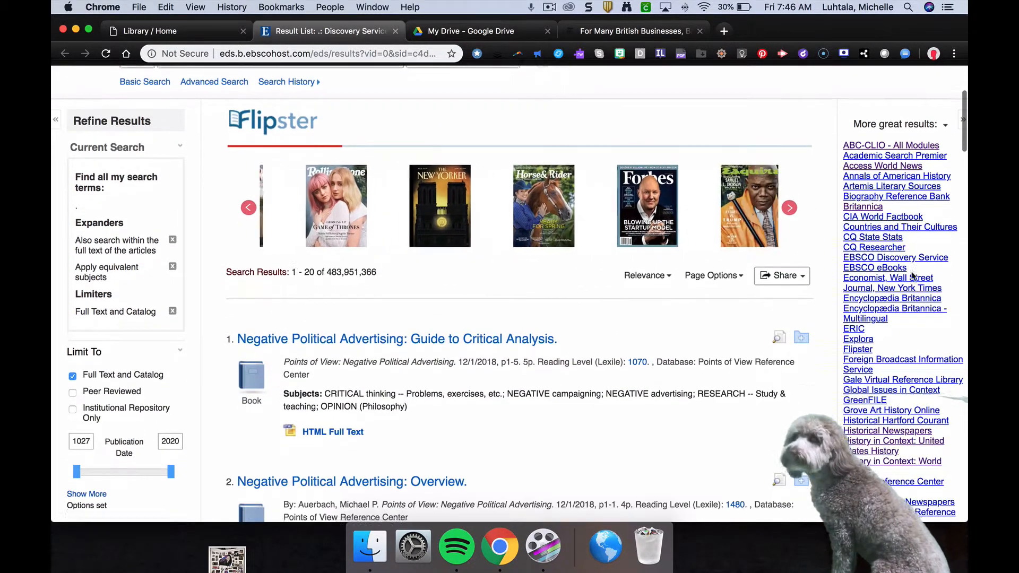
scroll(912, 275, "down", 3)
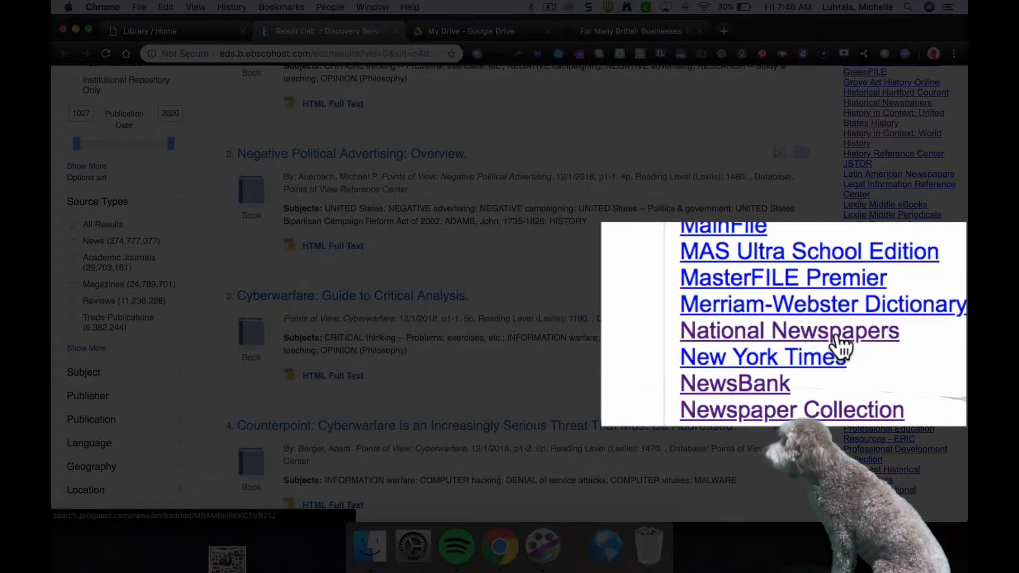
left_click(837, 333)
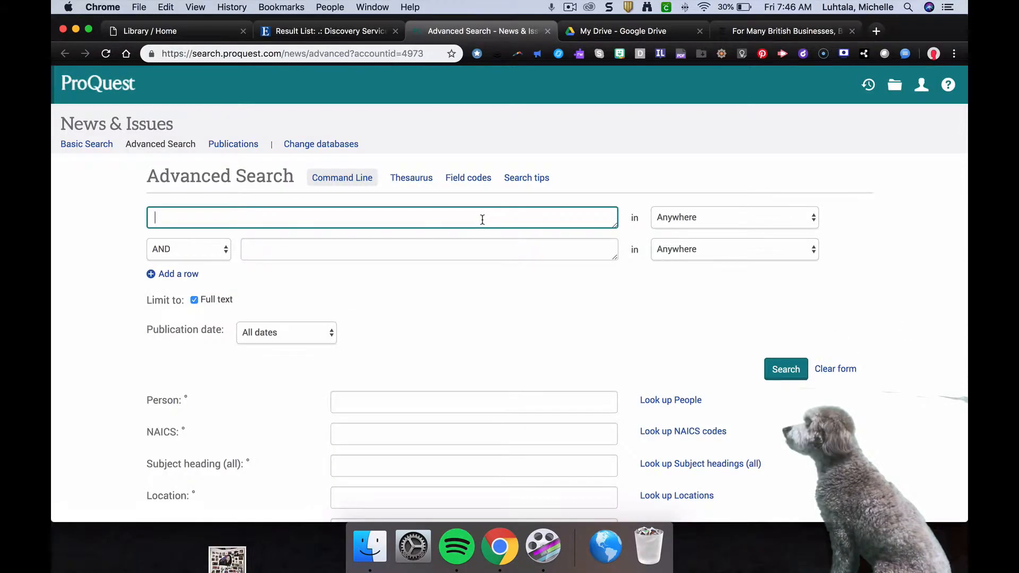
- Search for "For Many British Businesses, Brexit Has Already Happened" in Document title — TI and open the matching article
right_click(483, 220)
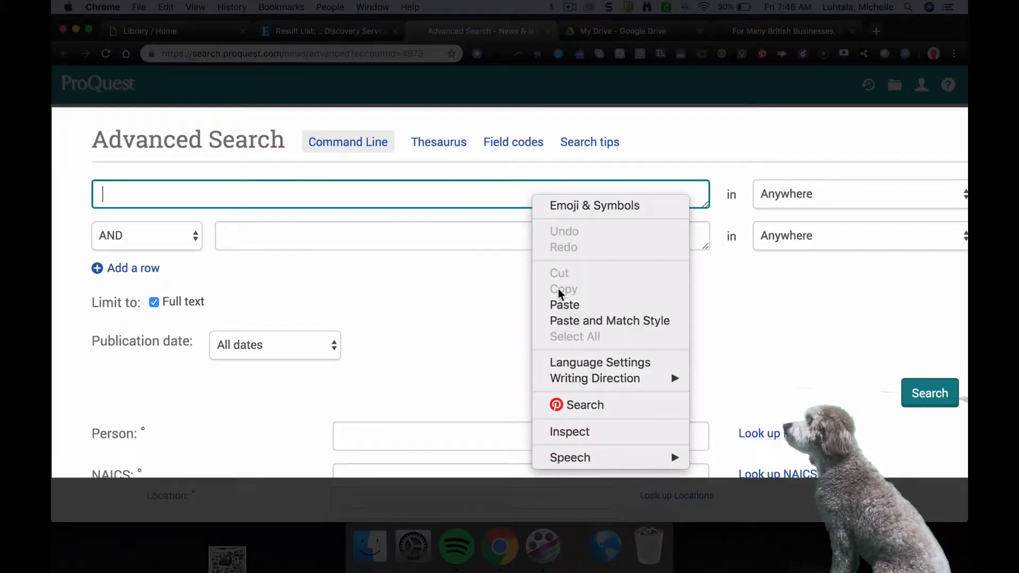
left_click(562, 304)
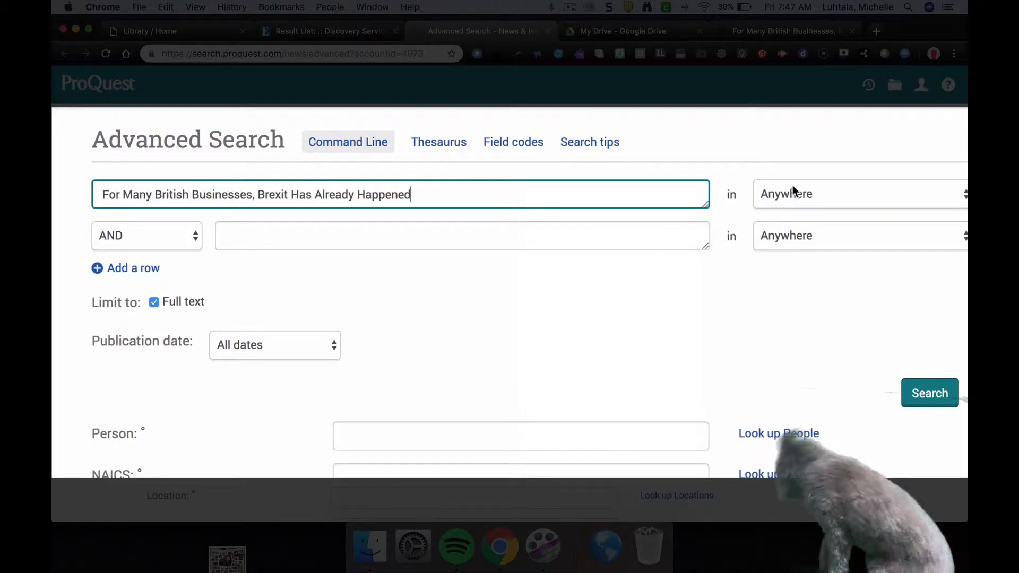
left_click(800, 199)
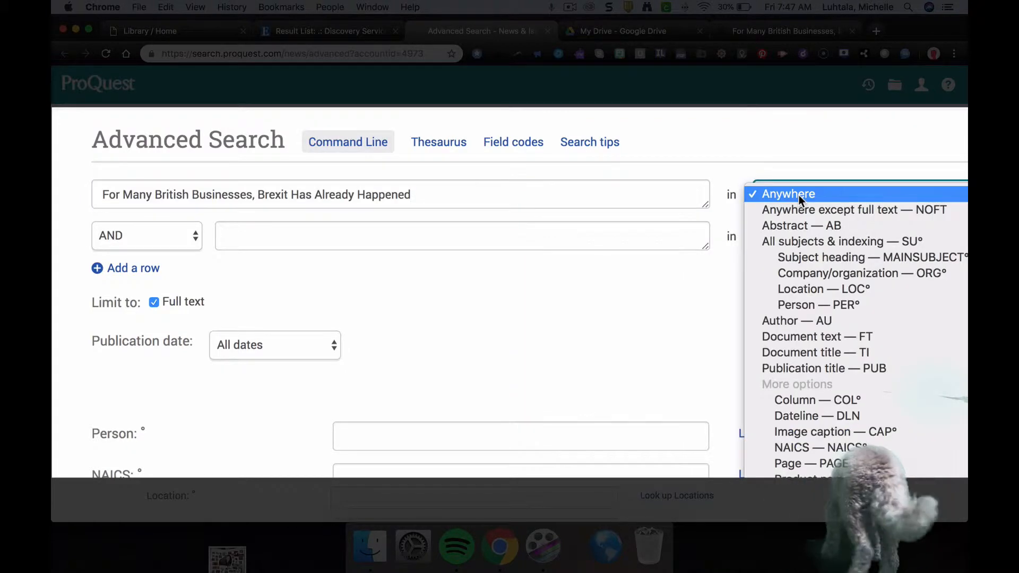
left_click(815, 350)
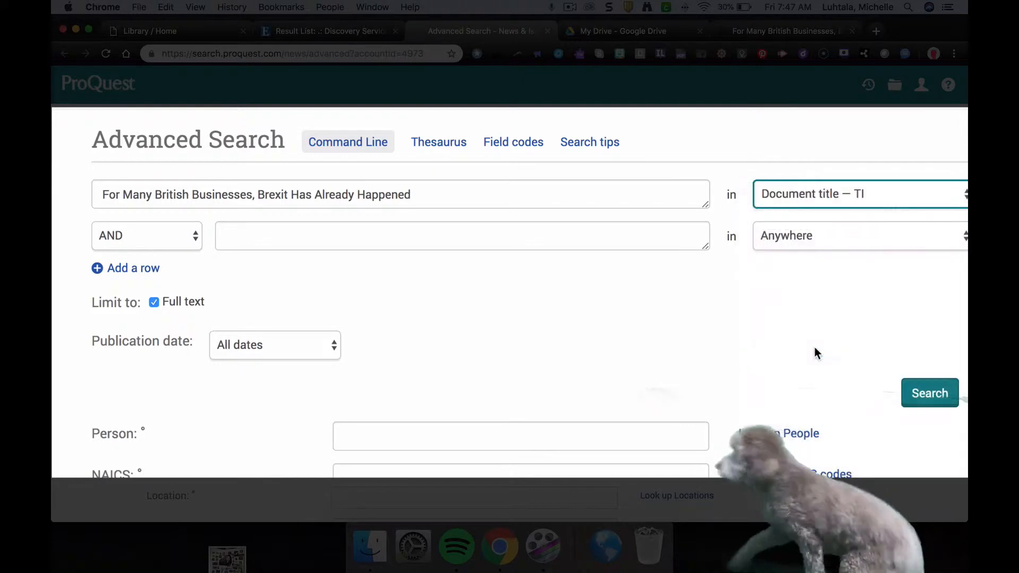
left_click(939, 392)
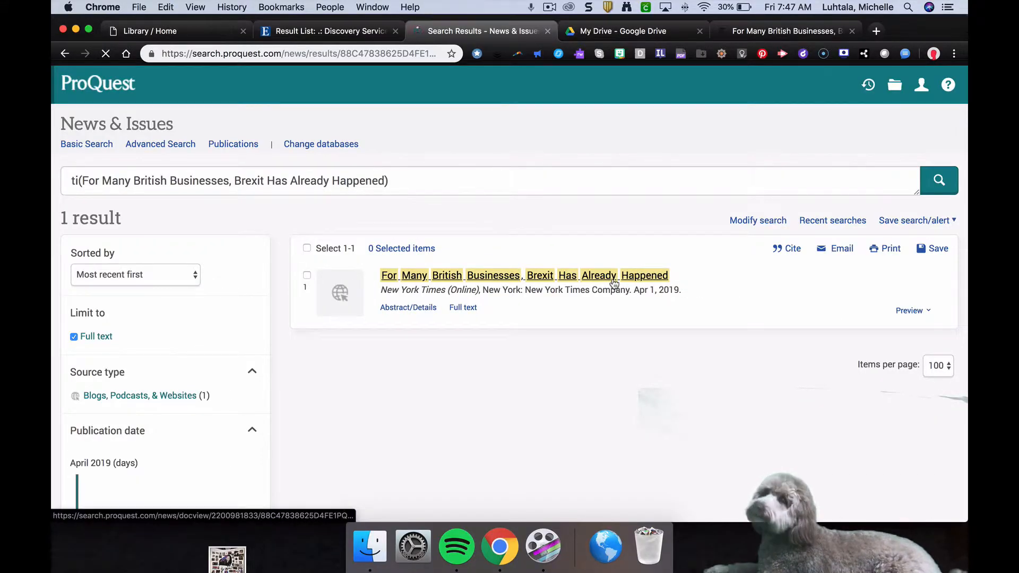
left_click(614, 281)
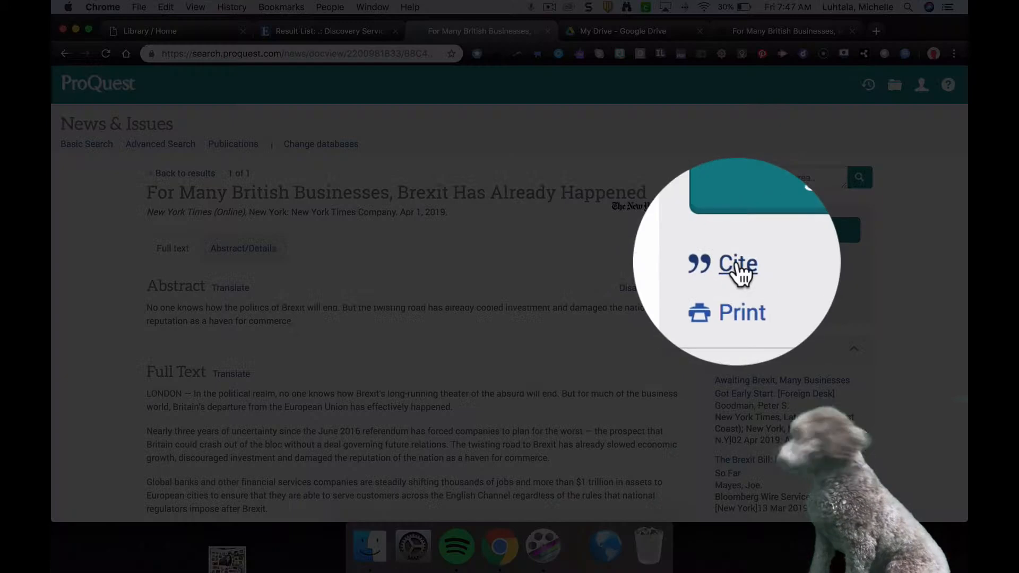
- Copy the article's MLA 8th Edition citation without the Works Cited heading and close the citation window
left_click(738, 264)
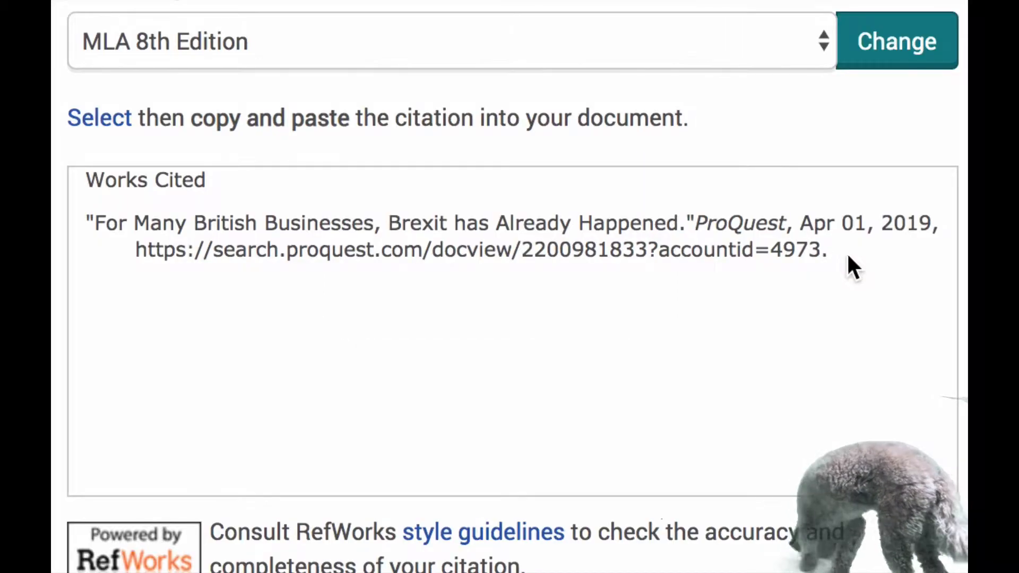
left_click_drag(638, 252, 408, 223)
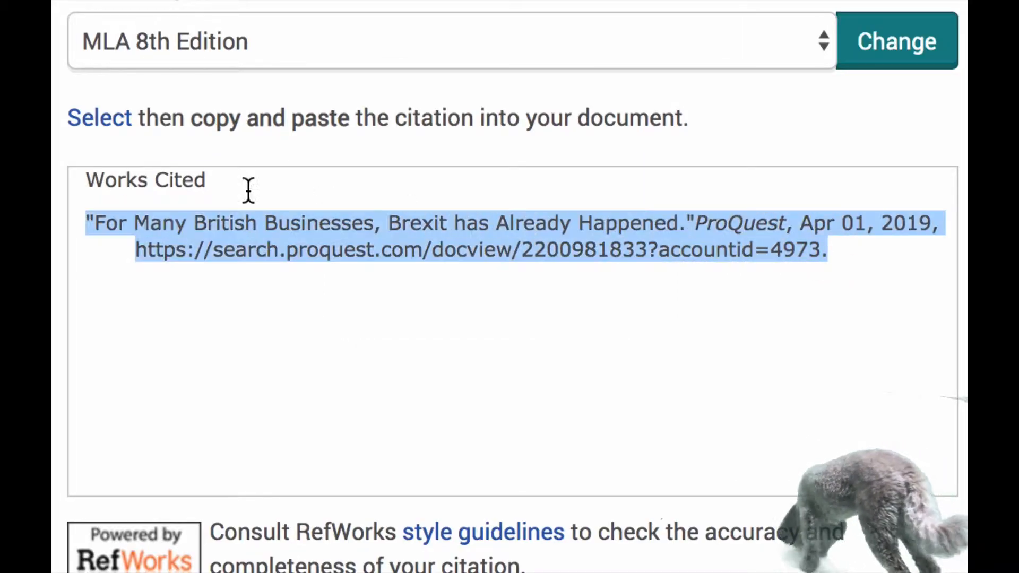
right_click(270, 223)
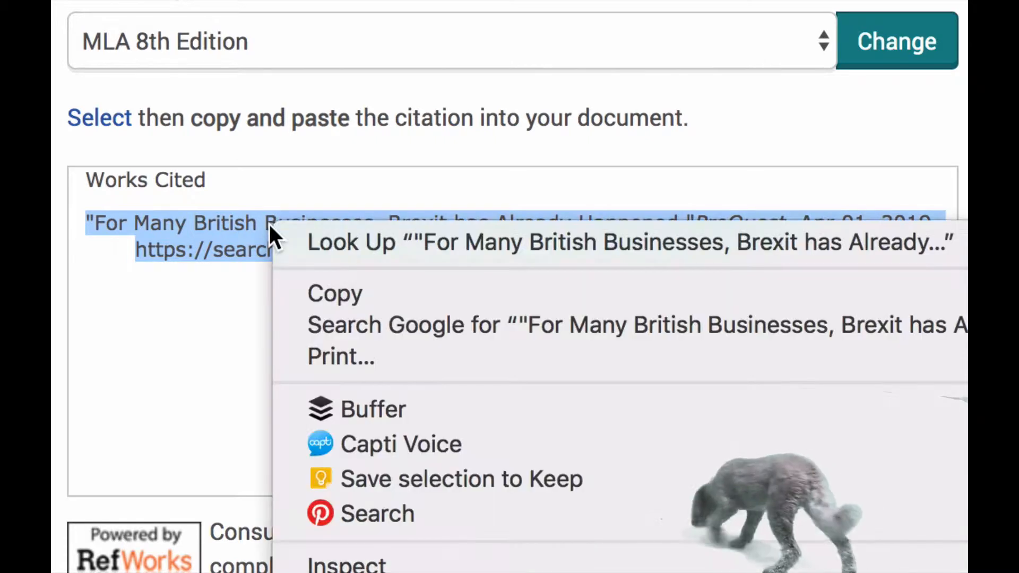
left_click(330, 291)
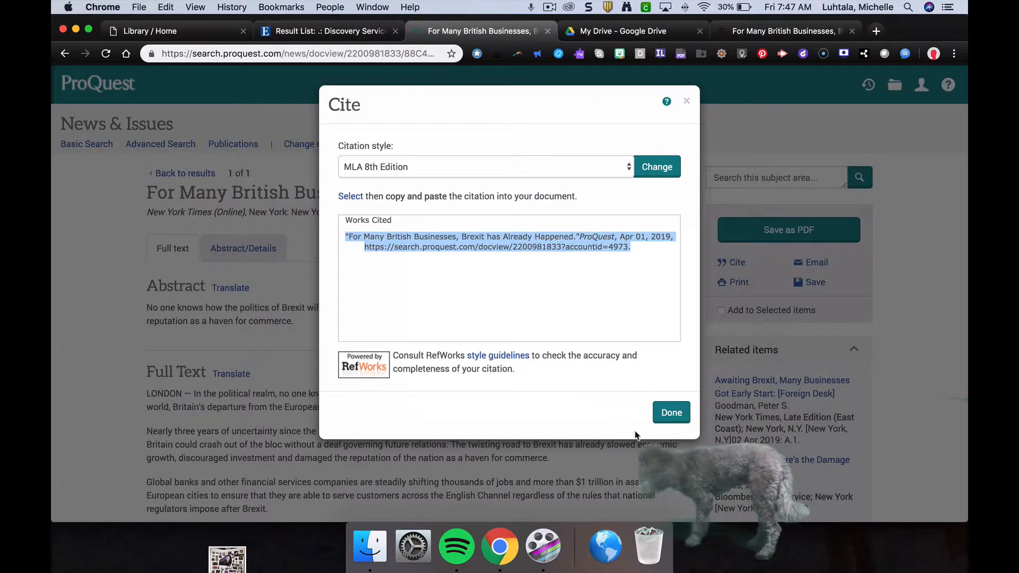
left_click(671, 414)
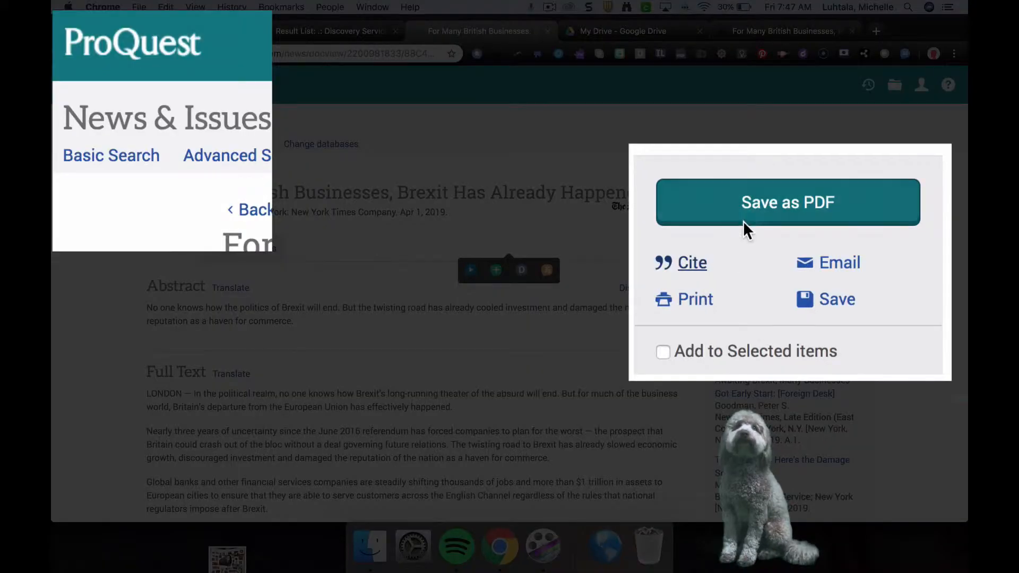
- Save the article as a PDF and upload today's ProQuestDocuments file from Downloads to Google Drive
left_click(766, 231)
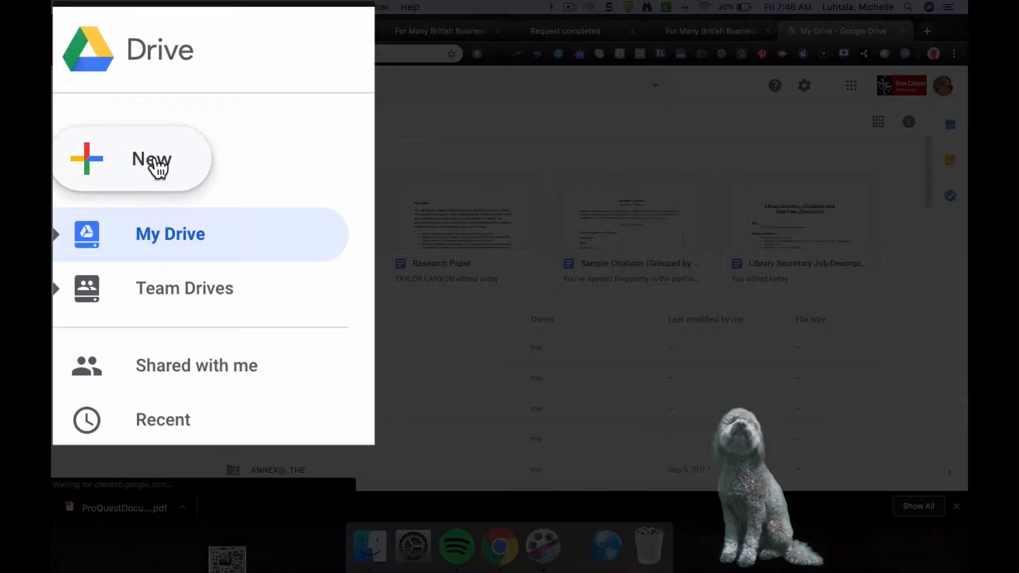
left_click(108, 139)
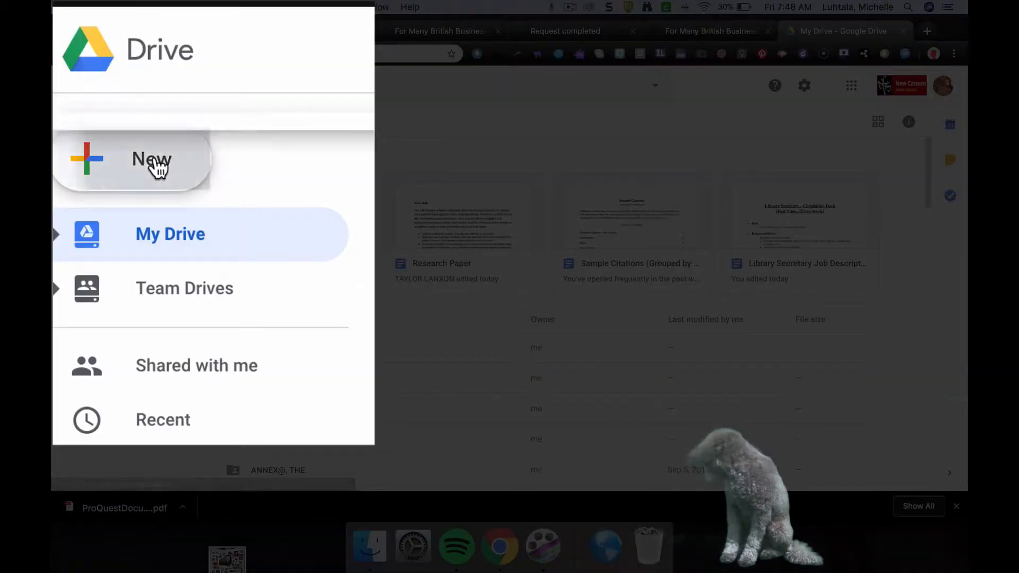
left_click(174, 240)
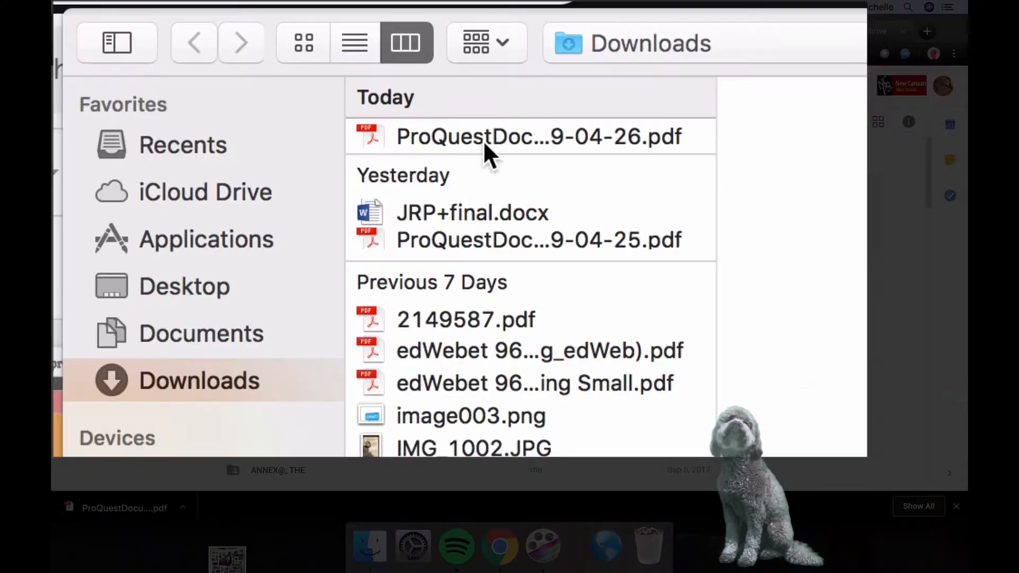
left_click(428, 109)
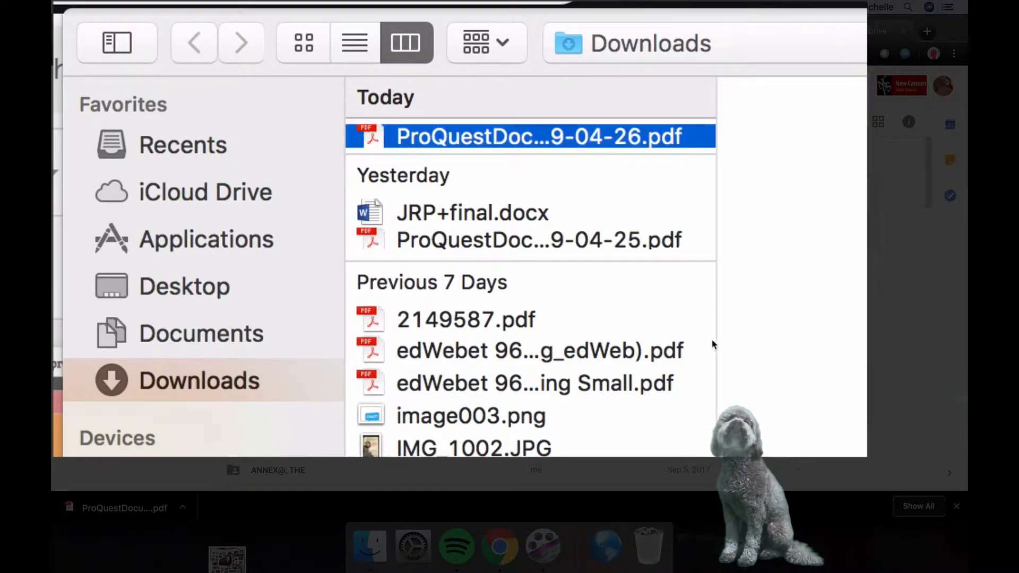
left_click(718, 354)
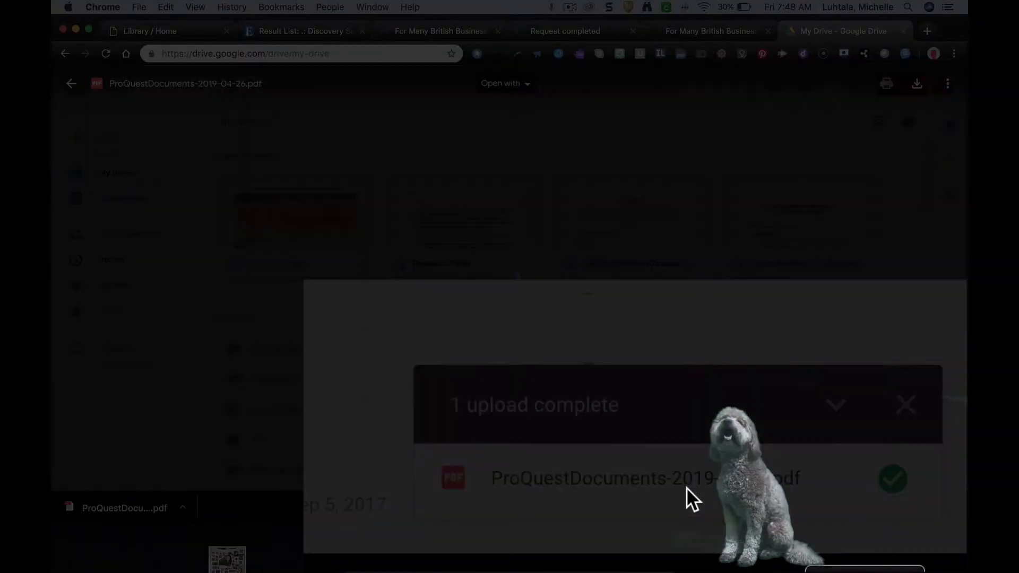
- Open the uploaded ProQuestDocuments-2019-04-26.pdf and convert it to an editable document with Google Docs
left_click(687, 488)
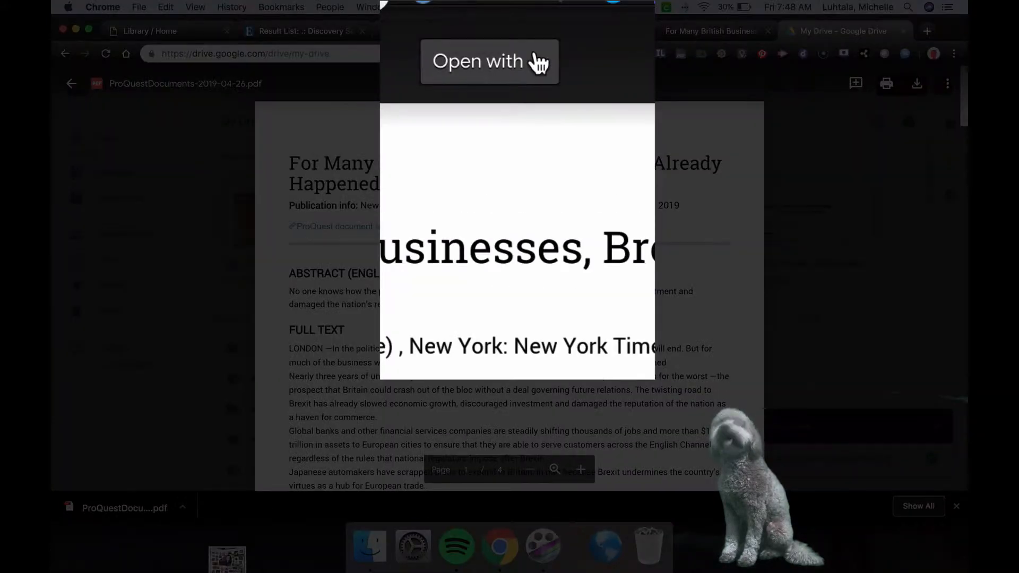
left_click(536, 60)
left_click(530, 265)
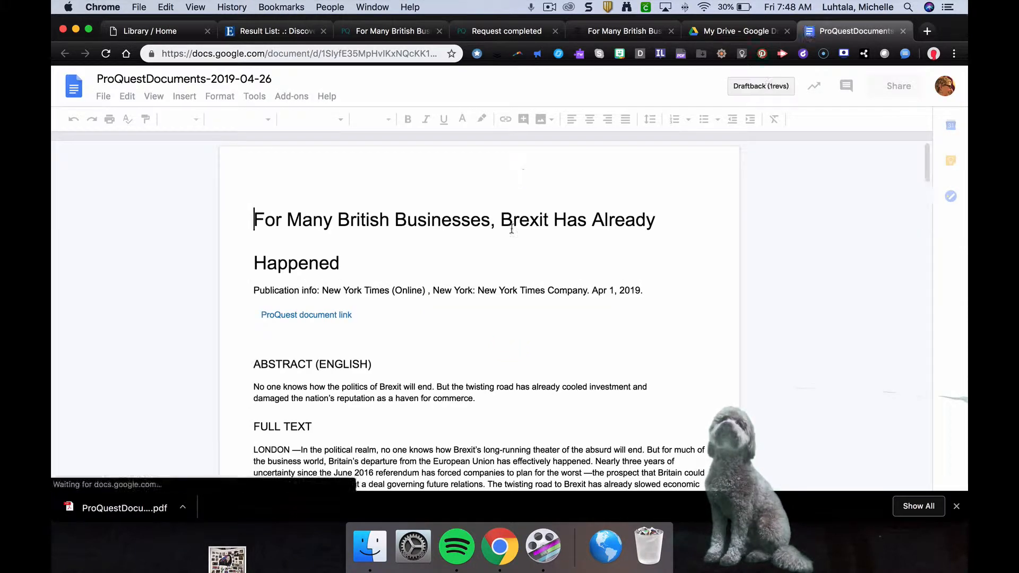
- Add a blank line below the ProQuest document link and paste the copied citation there without formatting
scroll(504, 306, "down", 5)
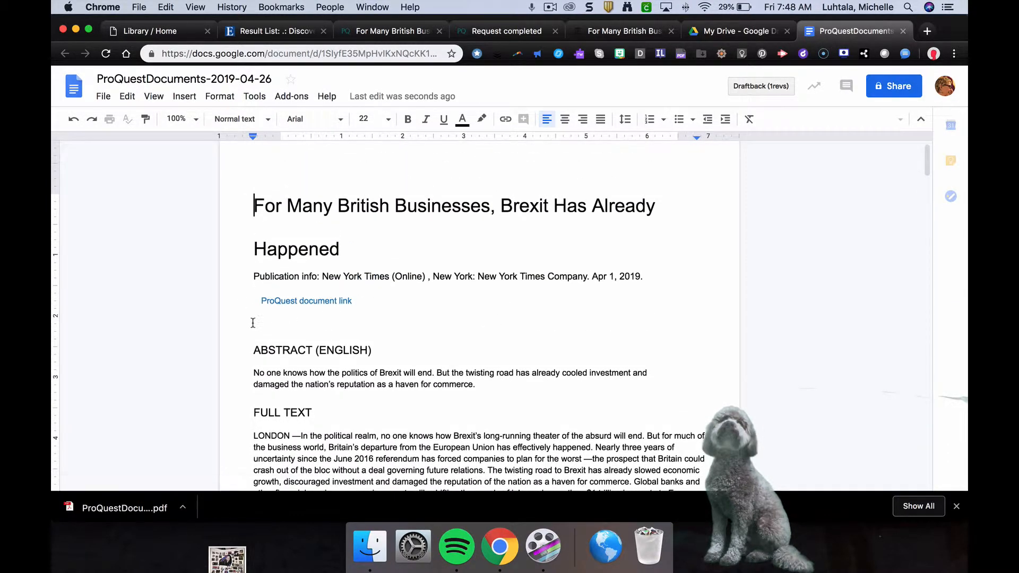
left_click(254, 324)
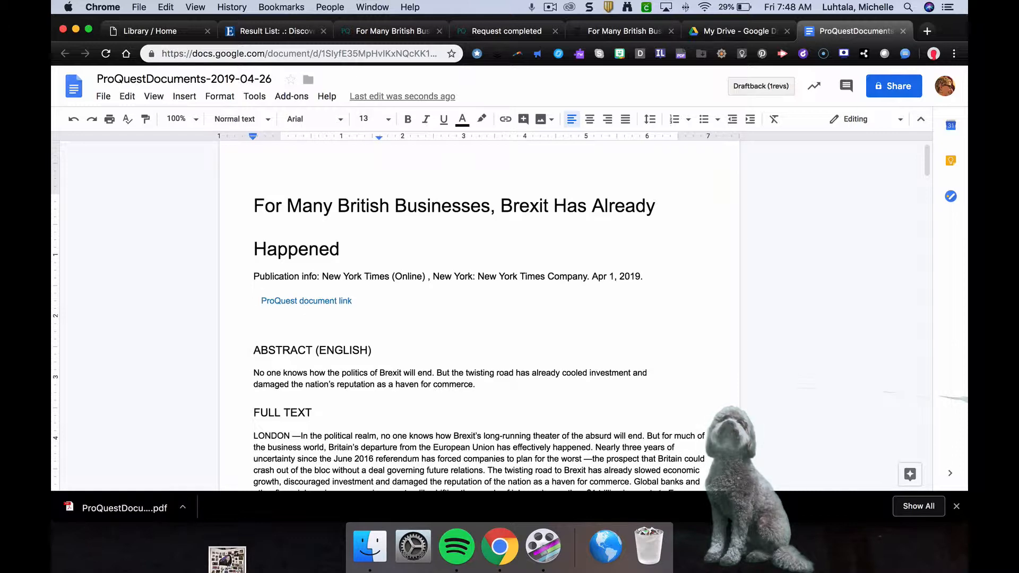
key("Return")
key("Up")
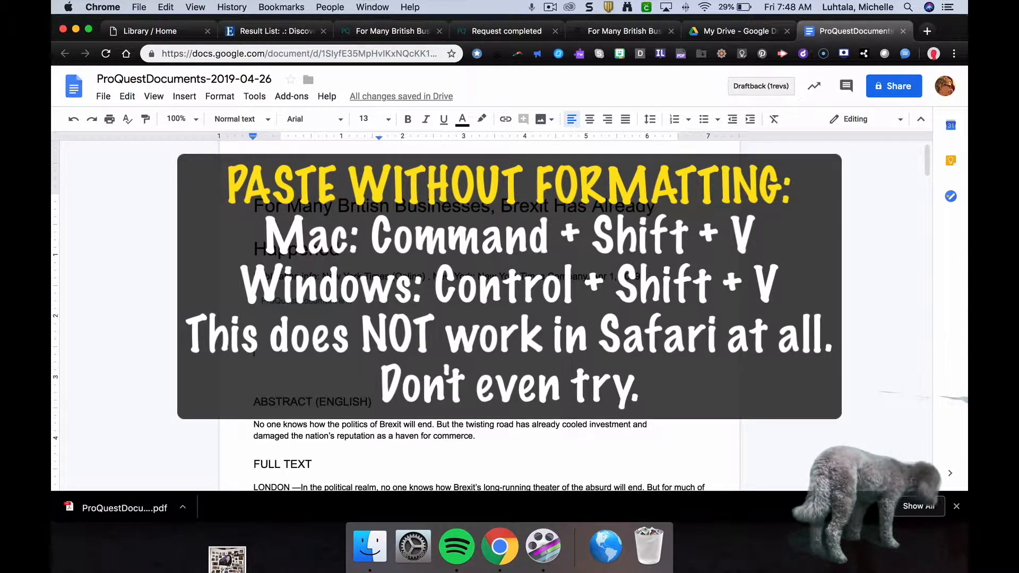
key("super+shift+v")
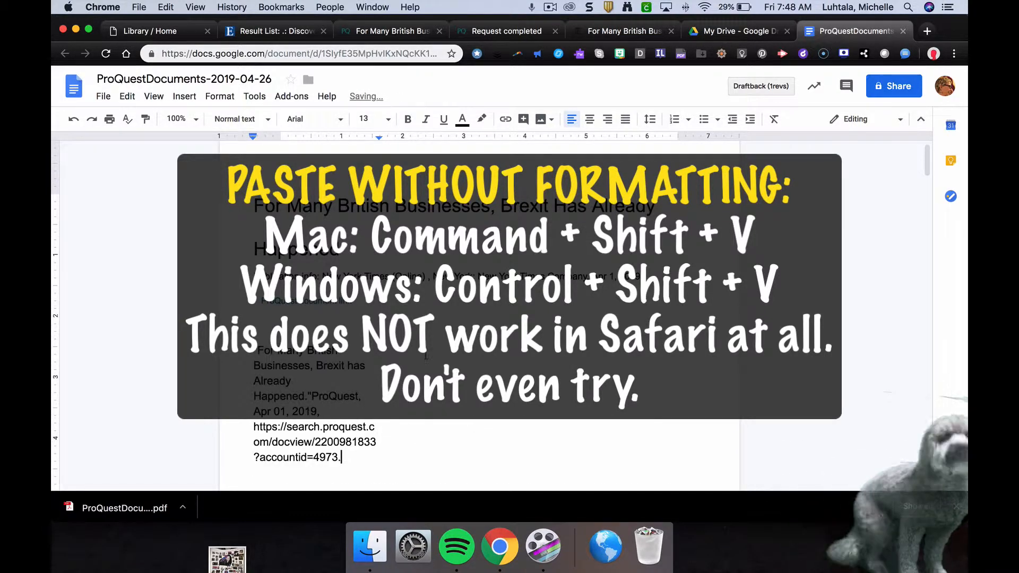
- Move the pasted citation's right indent to about 6.5 inches on the ruler and clear the citation's formatting
scroll(425, 356, "down", 2)
scroll(426, 355, "down", 5)
scroll(426, 355, "up", 5)
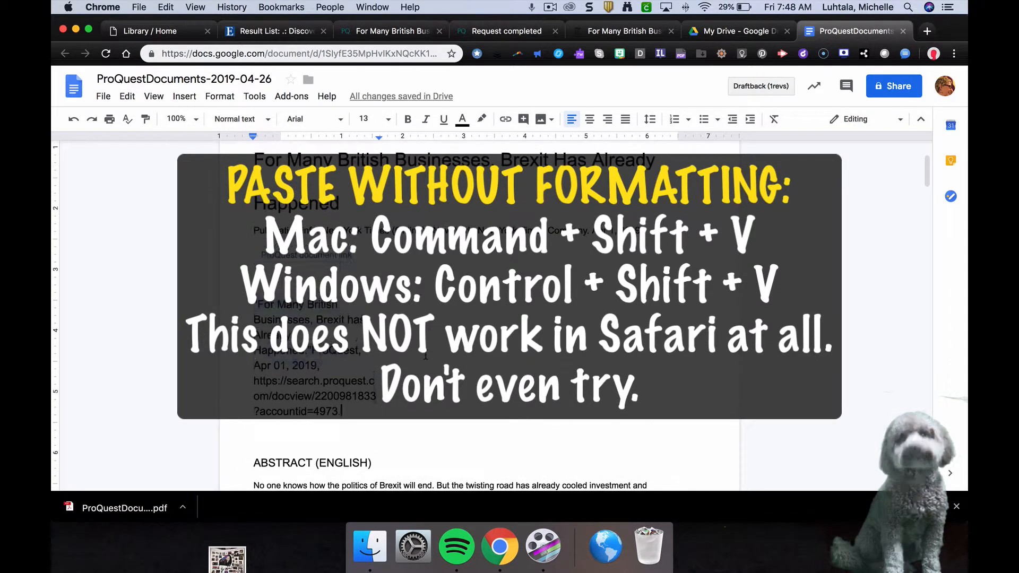
left_click_drag(344, 413, 256, 271)
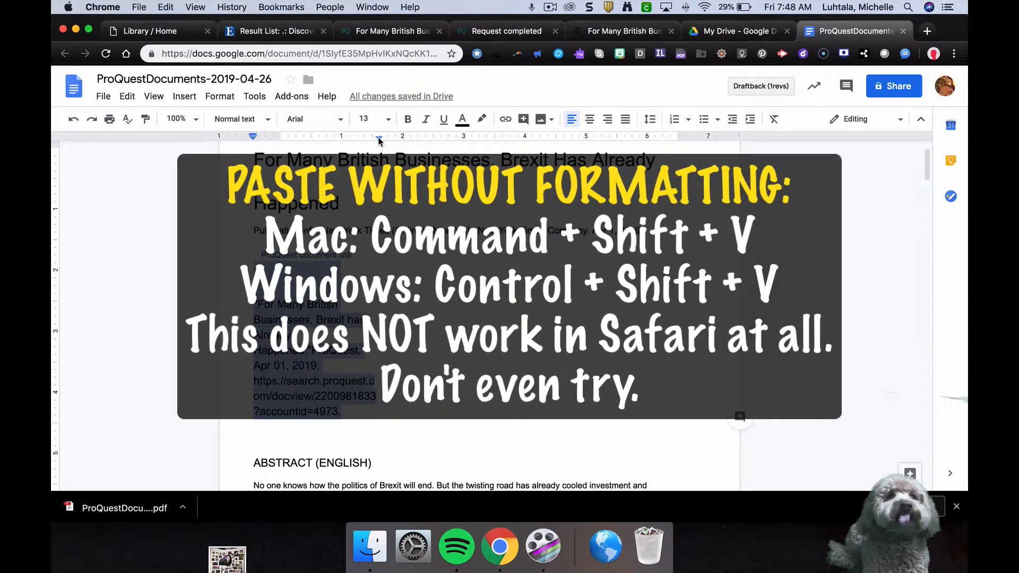
left_click_drag(378, 137, 679, 135)
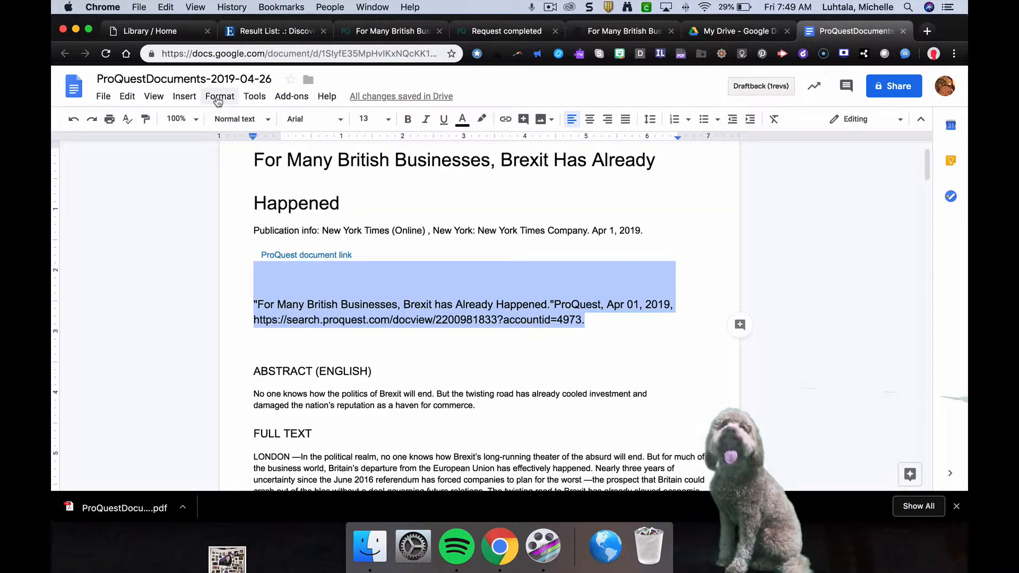
left_click(218, 100)
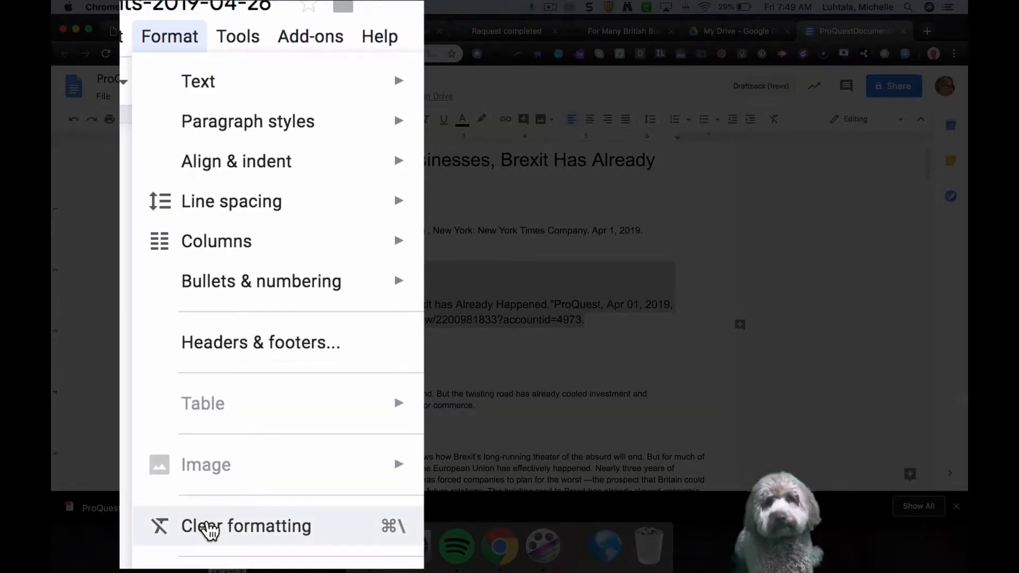
left_click(238, 344)
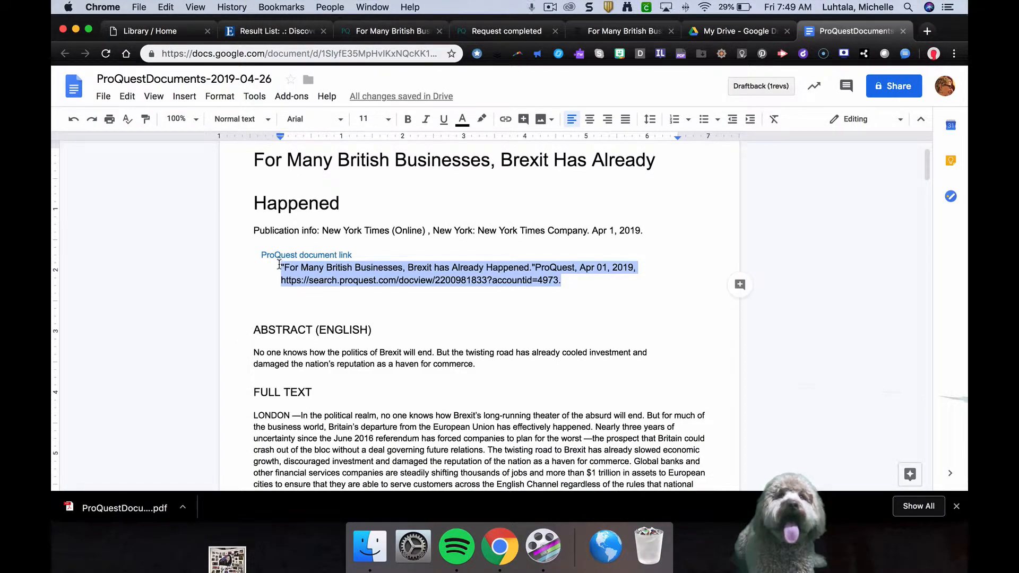
left_click(279, 264)
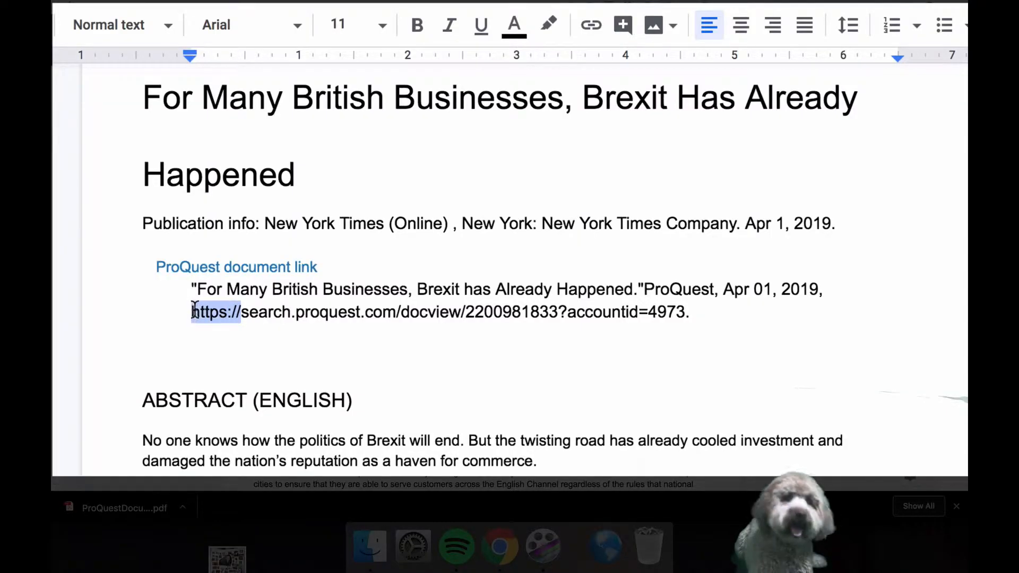
key("BackSpace")
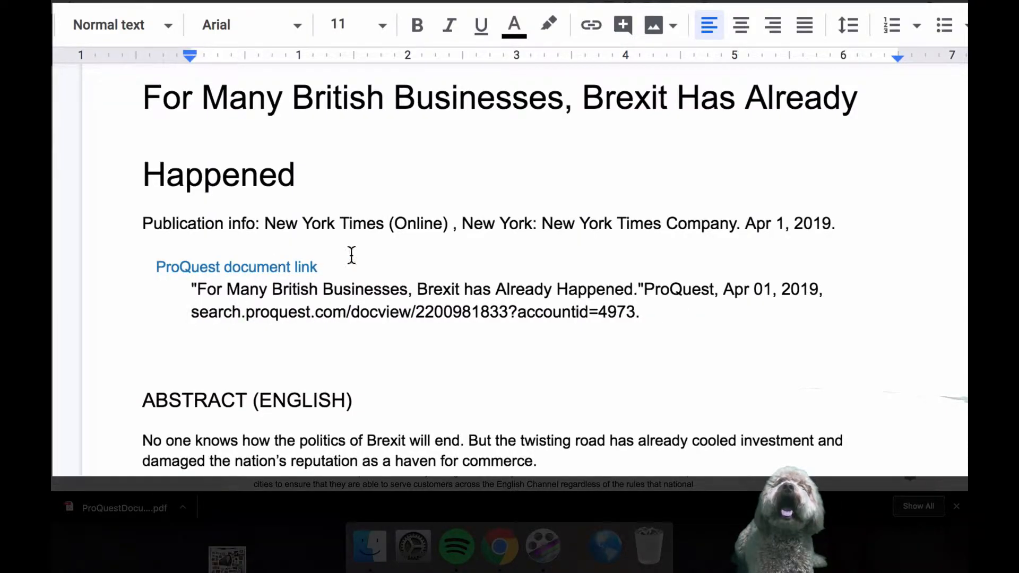
- Format the whole citation in Times New Roman, size 12, with double line spacing
left_click_drag(652, 320, 187, 288)
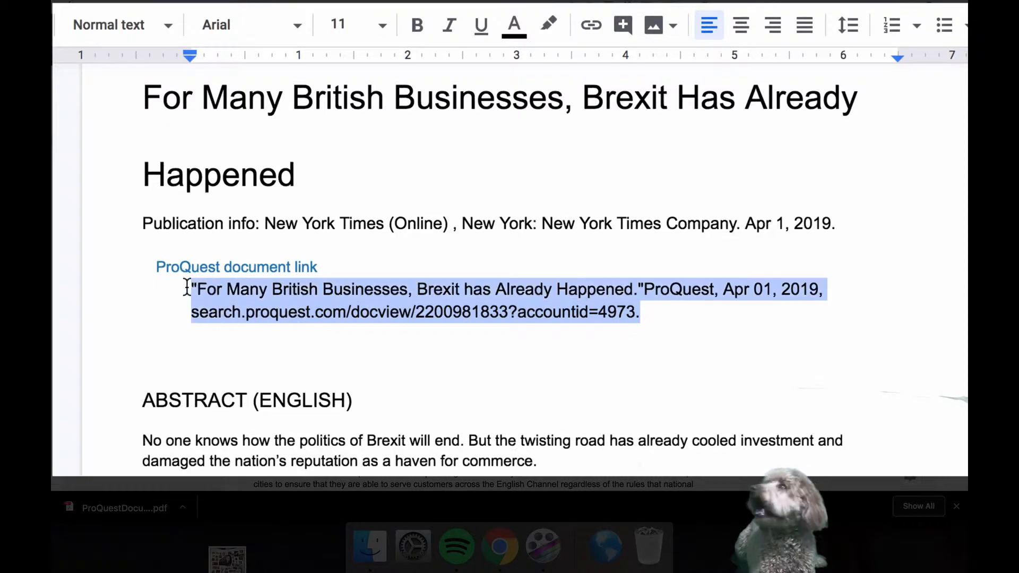
left_click(240, 25)
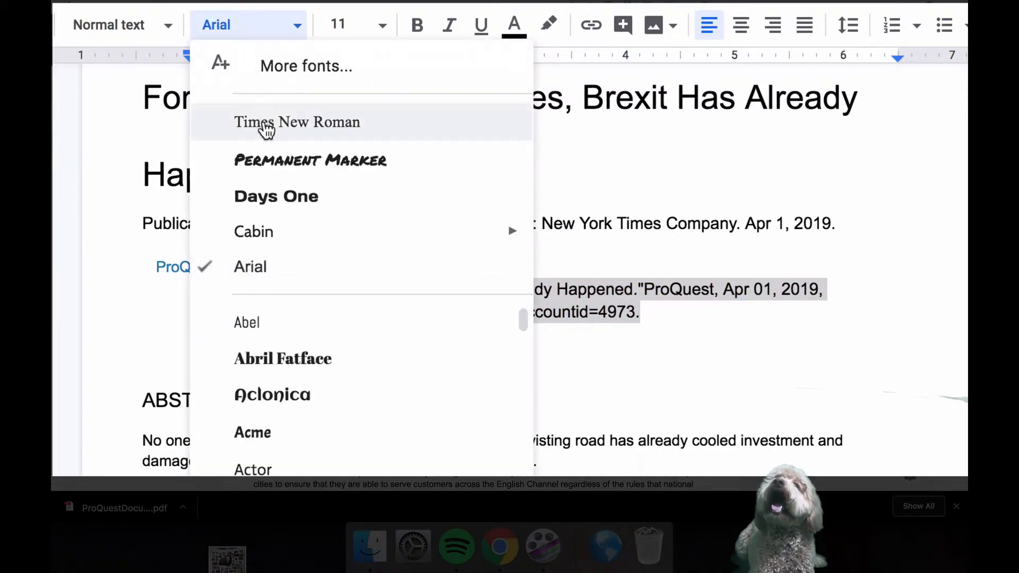
left_click(264, 123)
left_click(353, 16)
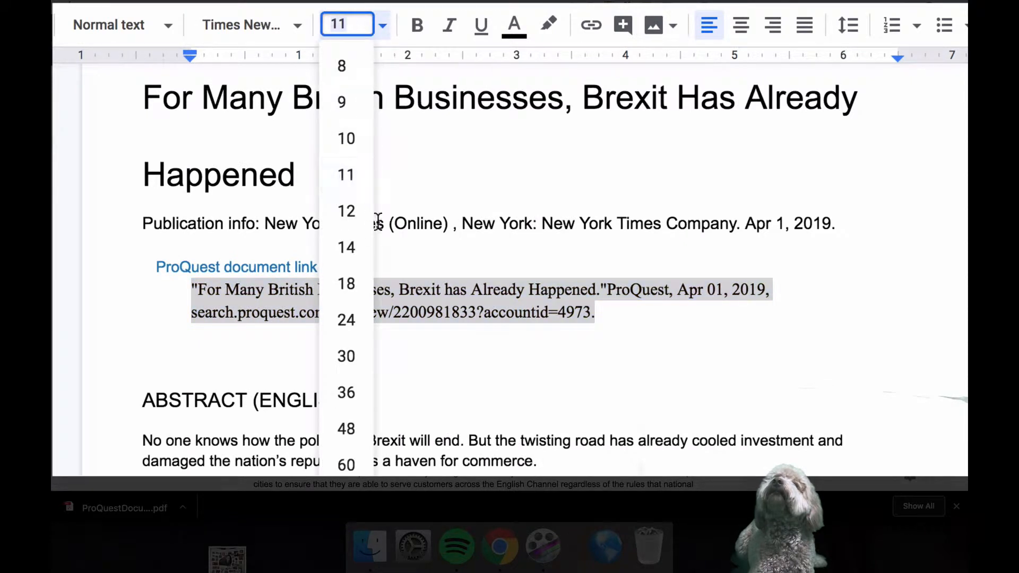
left_click(356, 209)
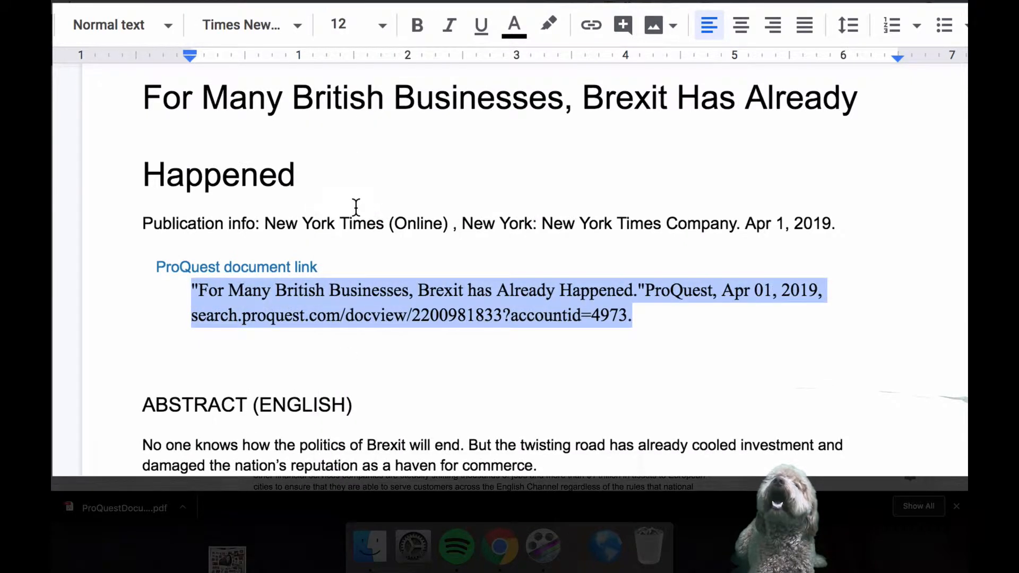
left_click(853, 33)
left_click(885, 182)
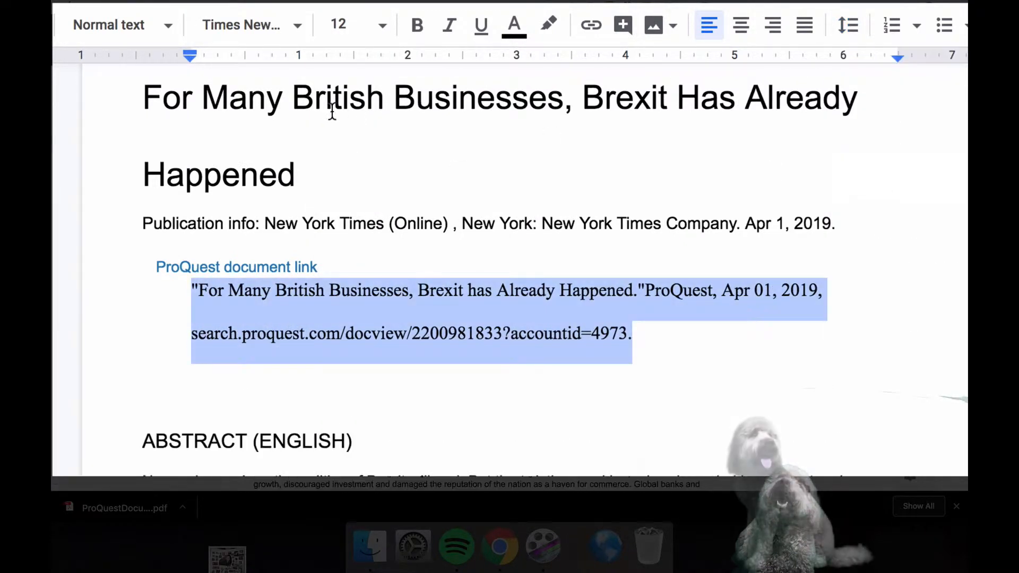
- Give the citation a hanging indent of about 0.5 inch and insert a blank line above it
mouse_move(186, 63)
left_mouse_down()
mouse_move(261, 68)
mouse_move(240, 65)
mouse_move(244, 51)
mouse_move(190, 51)
left_mouse_up()
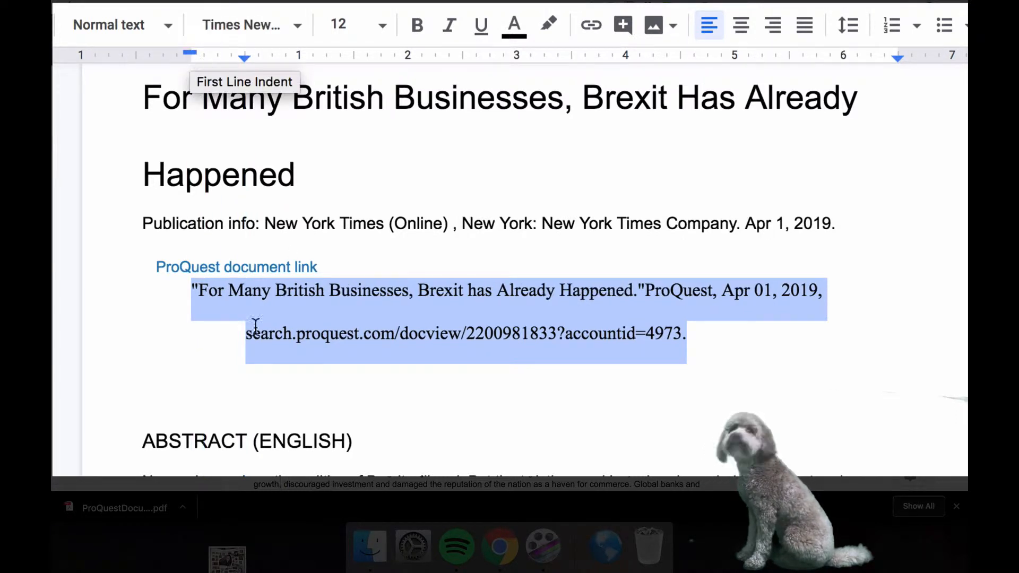
left_click(188, 285)
key("Return")
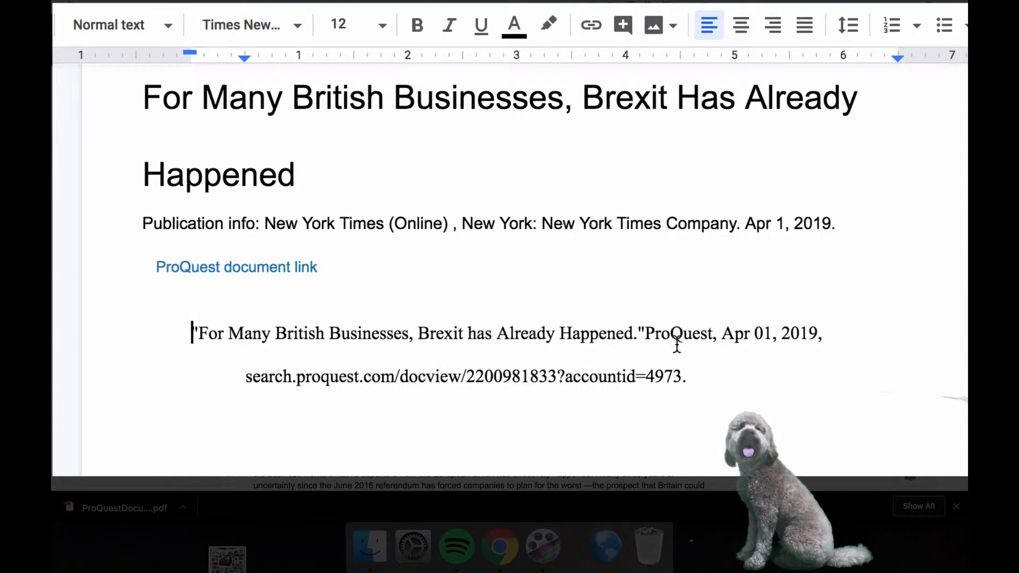
- Italicize "ProQuest" in the citation and move it between the date and the URL, followed by a comma
left_click_drag(646, 333, 714, 333)
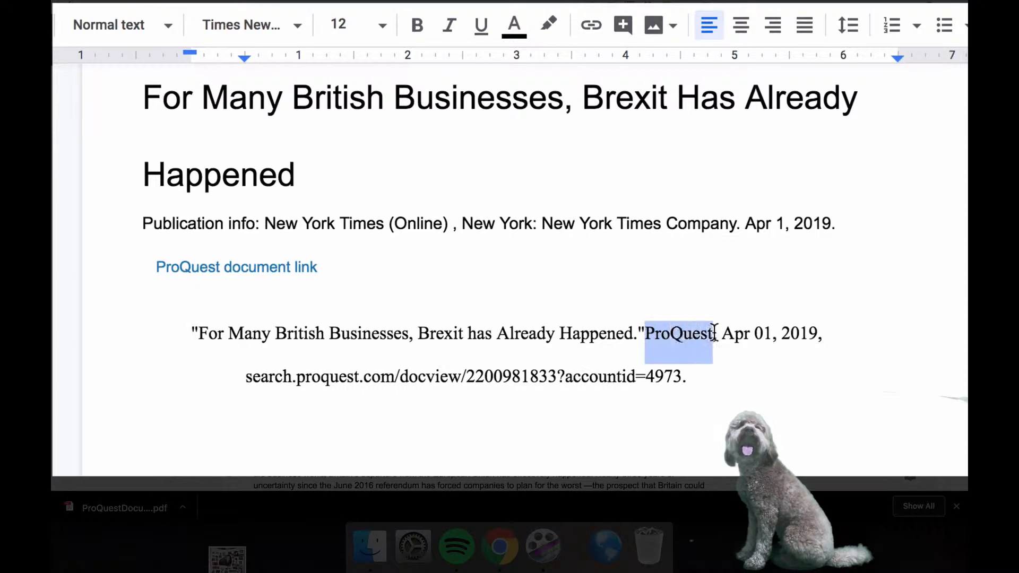
key("super+i")
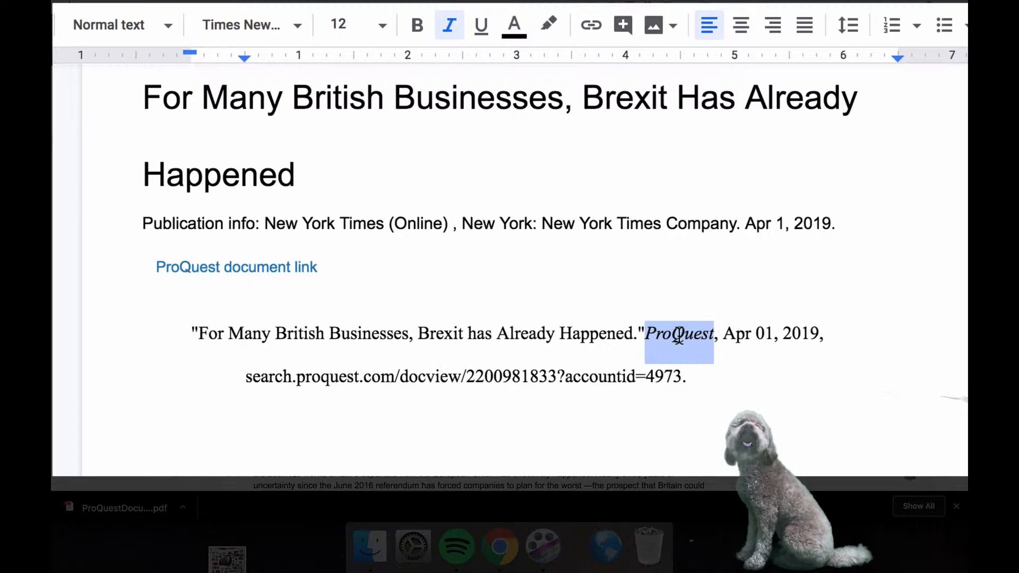
left_click_drag(729, 337, 825, 343)
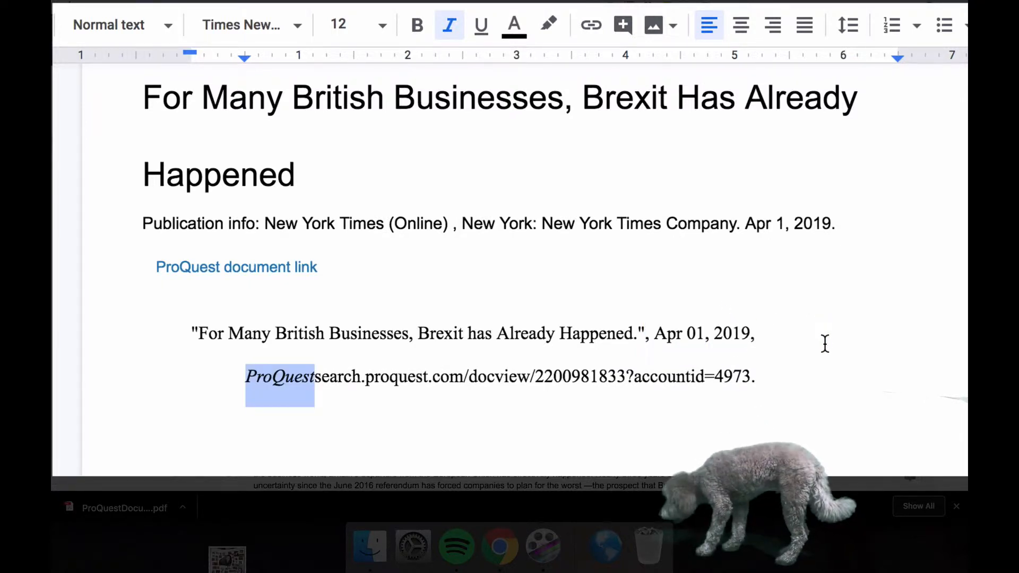
left_click(313, 389)
type(",")
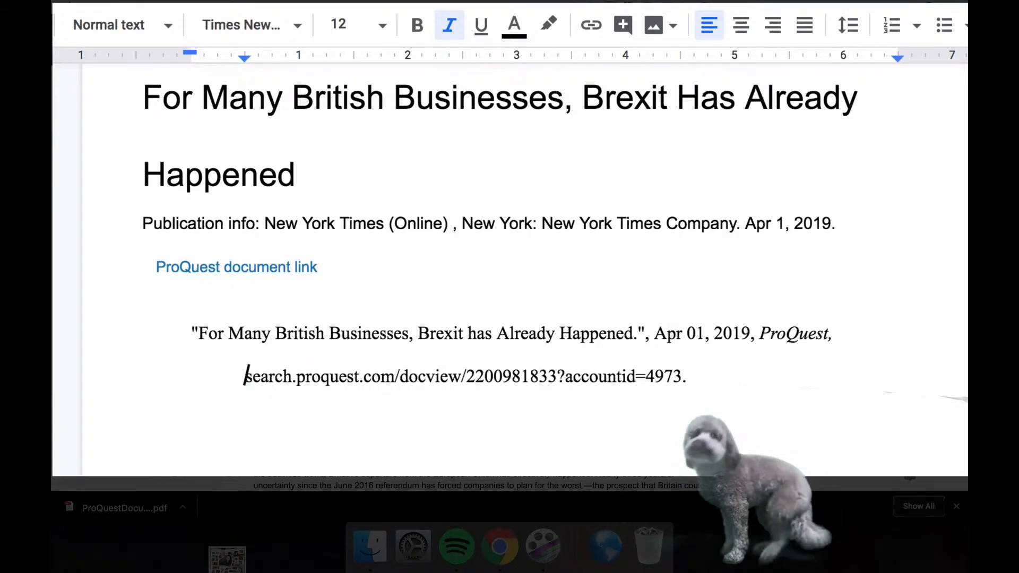
- Replace the comma after 2019 with a period and insert "New York Times" in italics after the article title
left_click(759, 332)
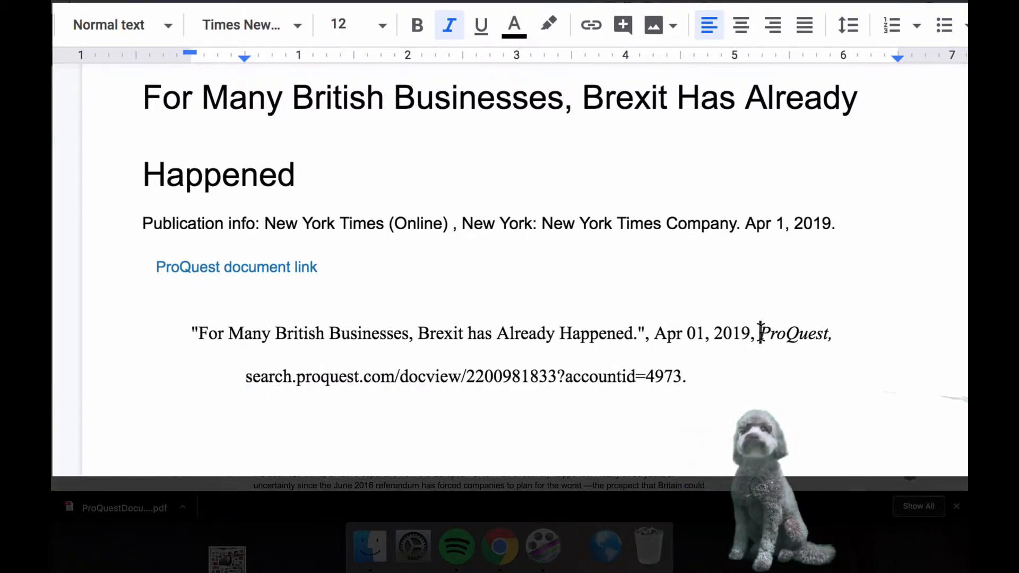
type(".\"")
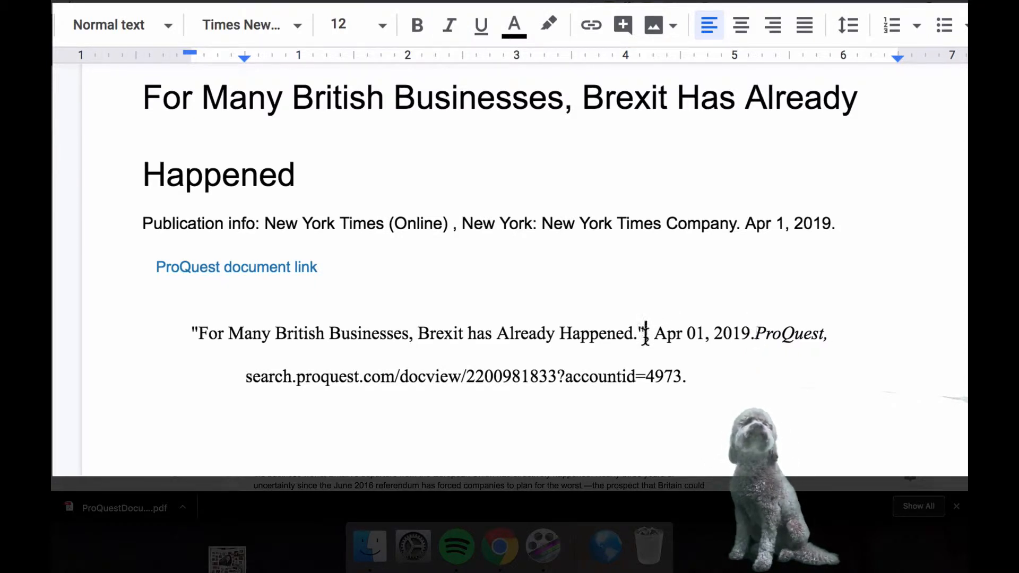
type(" New Y")
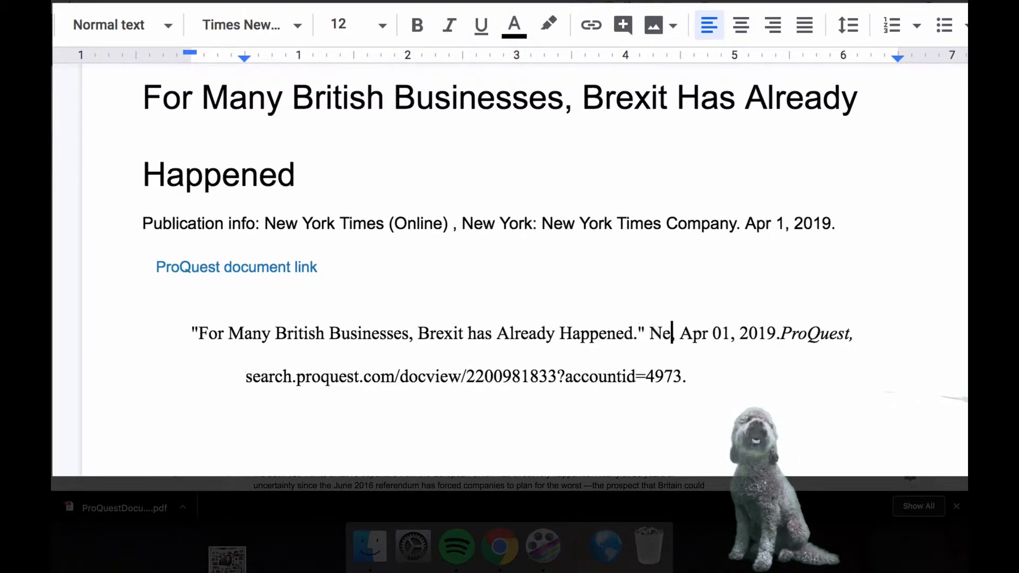
type("ork Times")
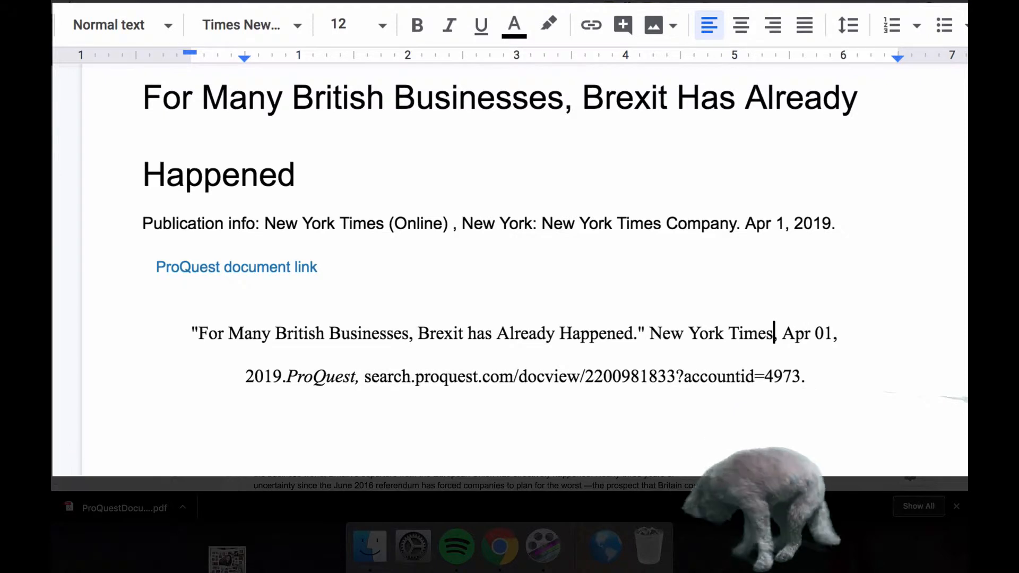
left_click_drag(650, 333, 773, 337)
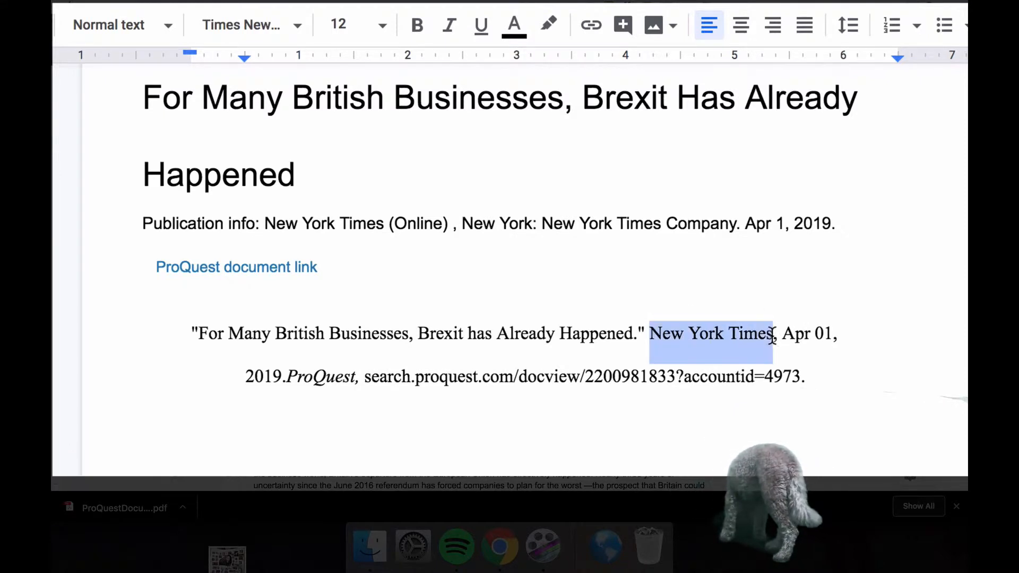
key("super+i")
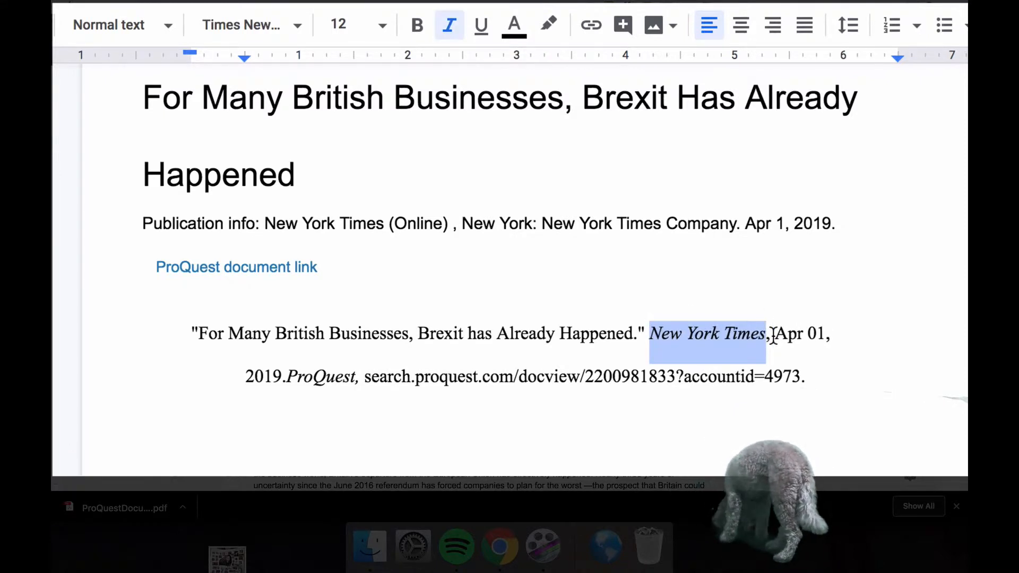
- Look for the article's author on the ProQuest page and copy the author's name from the New York Times web page's byline
left_click(194, 319)
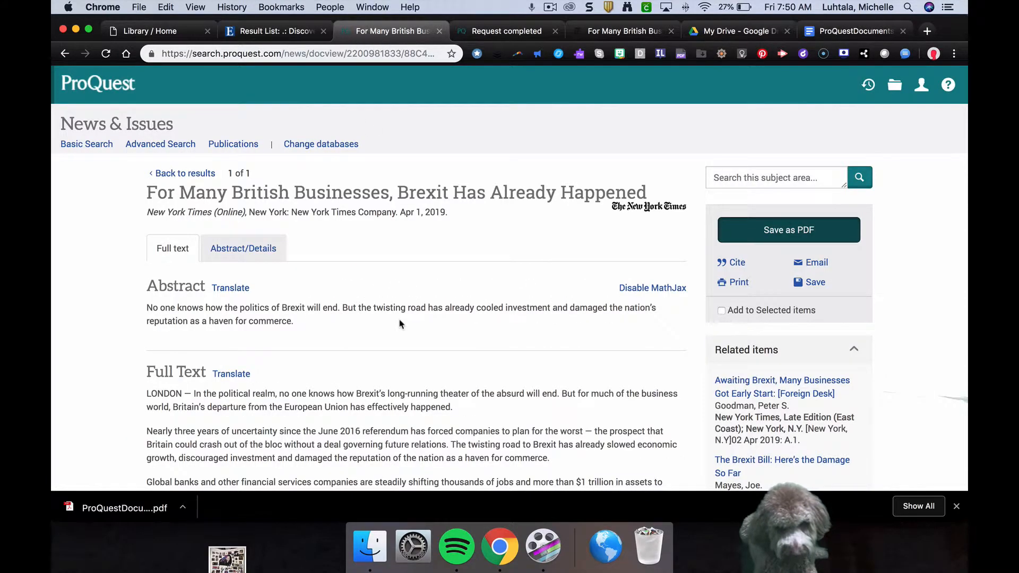
scroll(401, 324, "down", 2)
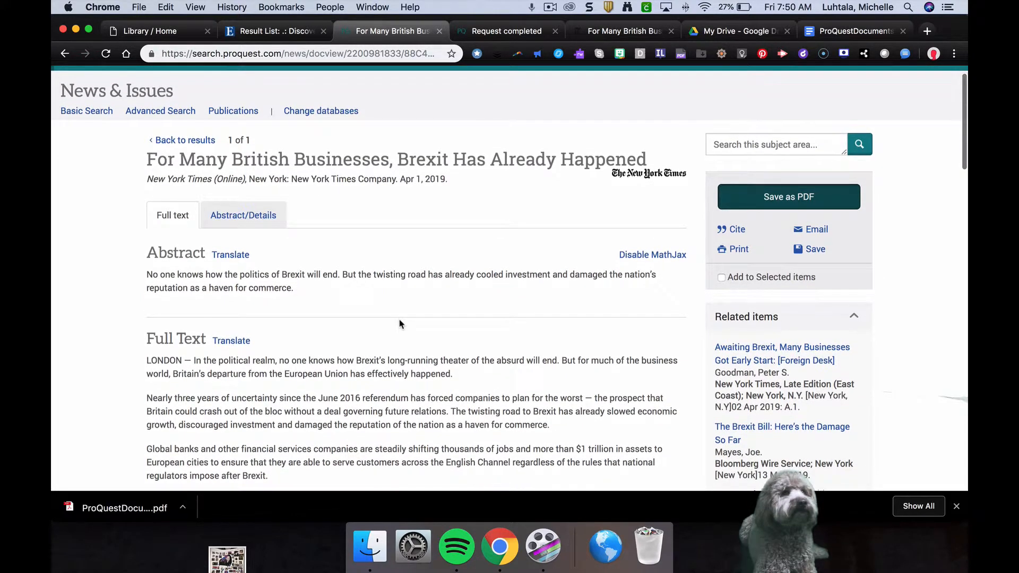
scroll(401, 324, "down", 2)
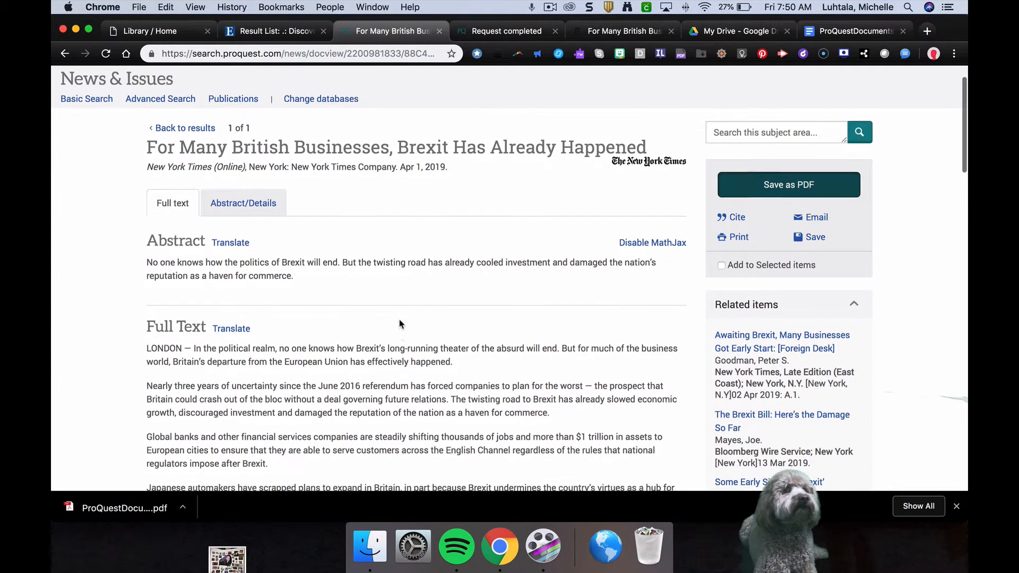
scroll(399, 319, "up", 2)
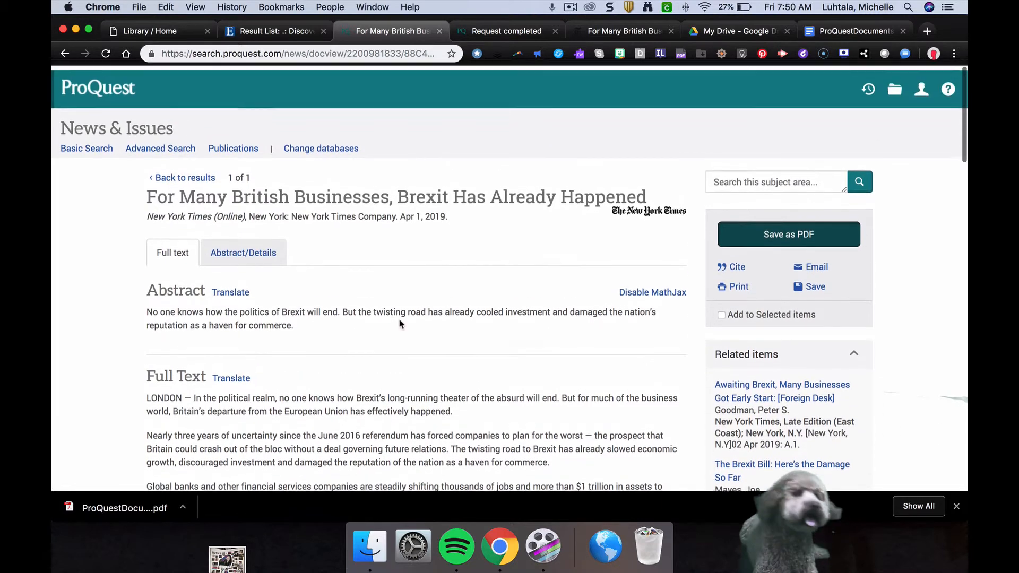
left_click(613, 32)
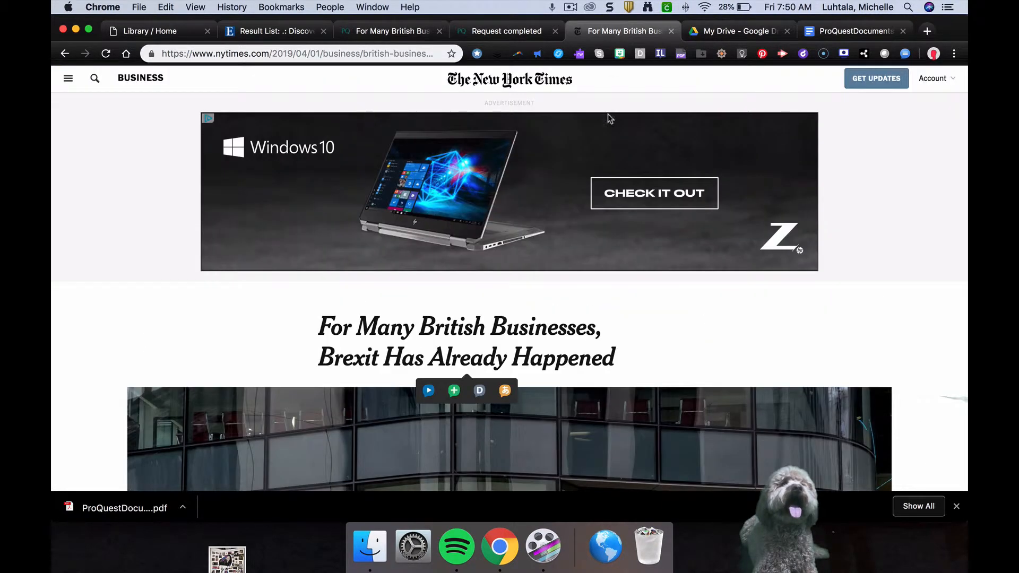
scroll(626, 287, "down", 10)
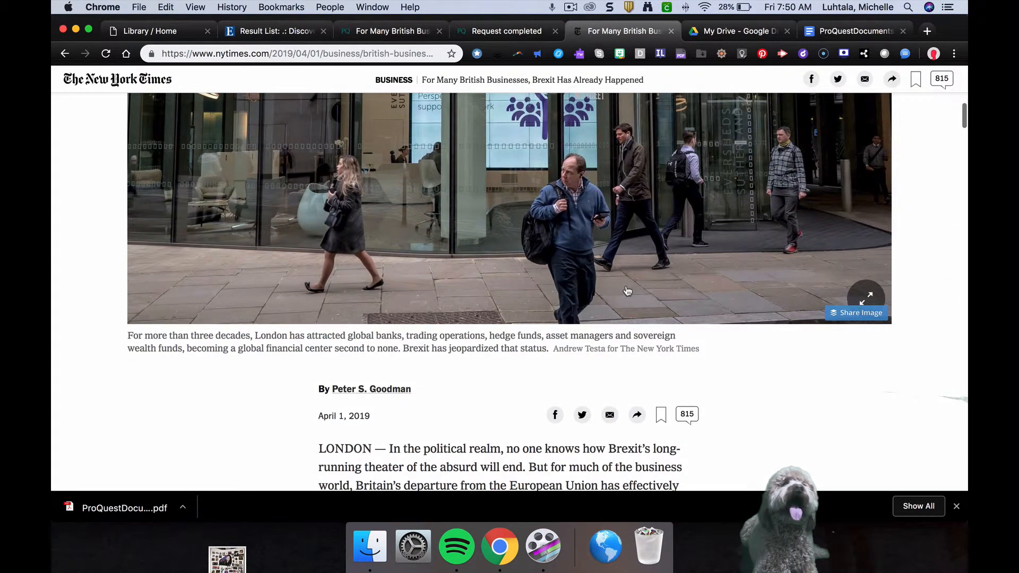
scroll(627, 289, "down", 3)
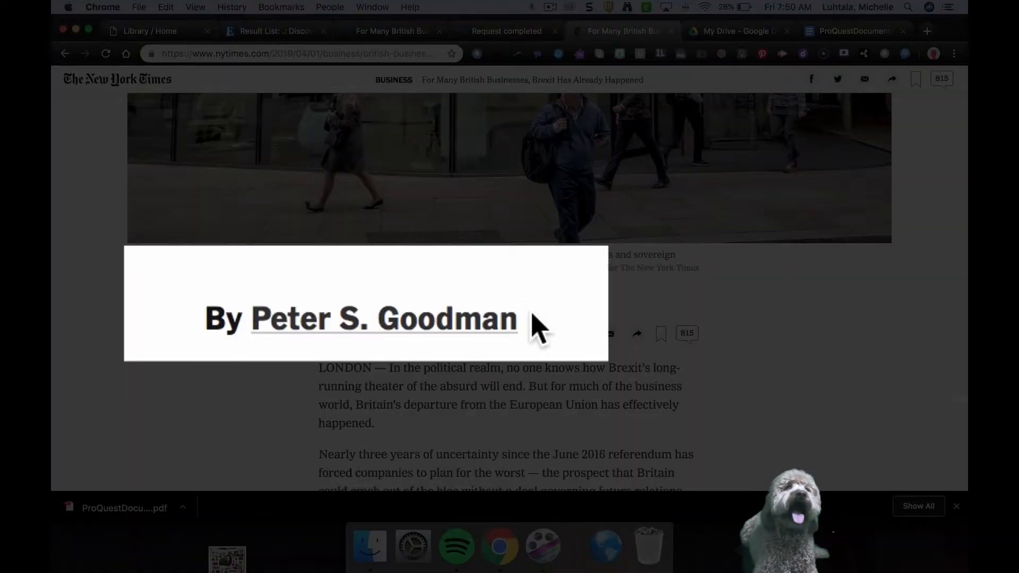
left_click_drag(533, 319, 232, 307)
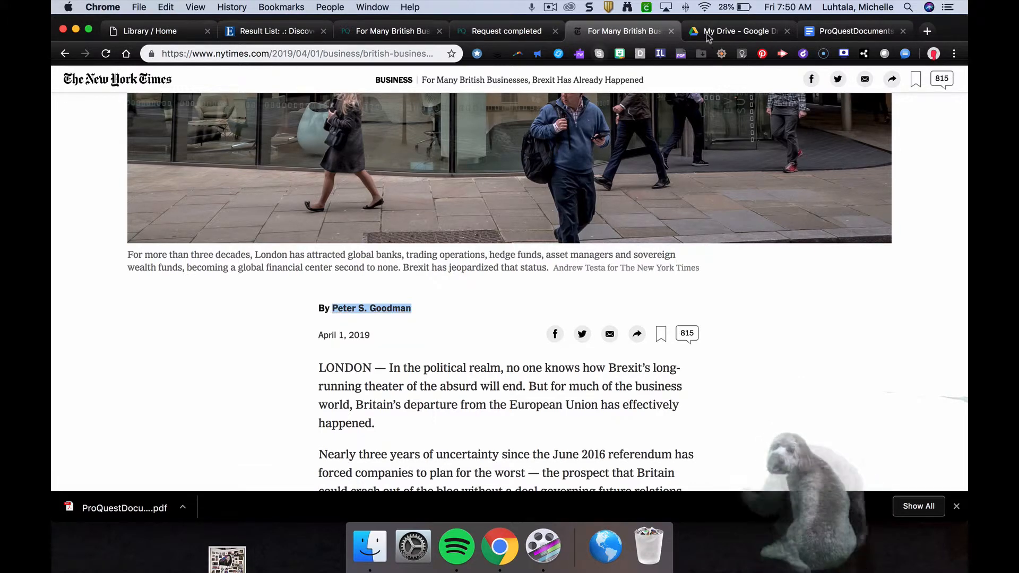
- Paste the author's name without formatting at the start of the citation and reorder it as last name, comma, first name and initial
left_click(839, 33)
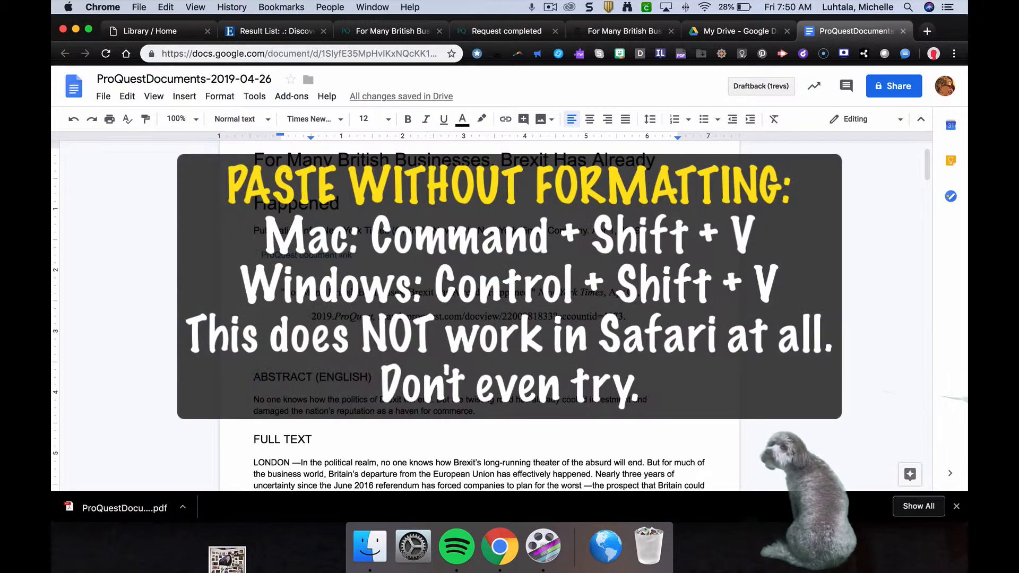
key("super+shift+v")
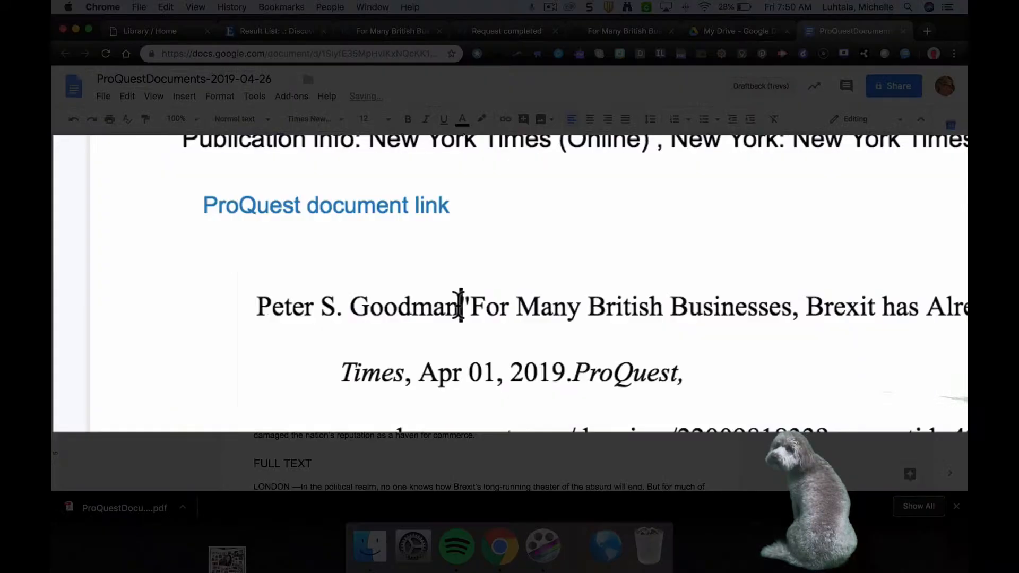
left_click_drag(356, 291, 316, 289)
left_click_drag(387, 300, 218, 310)
key("Right")
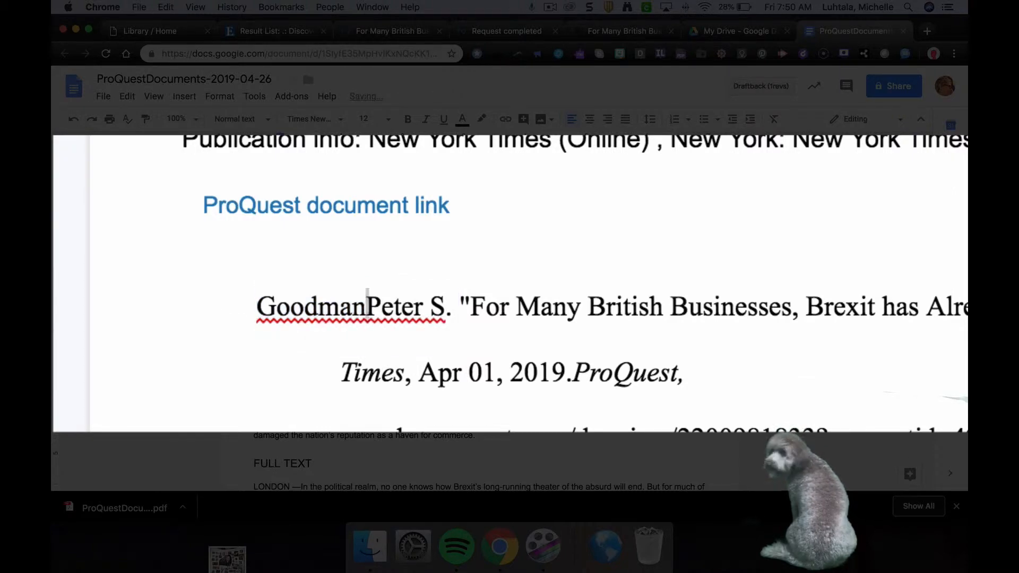
type(",")
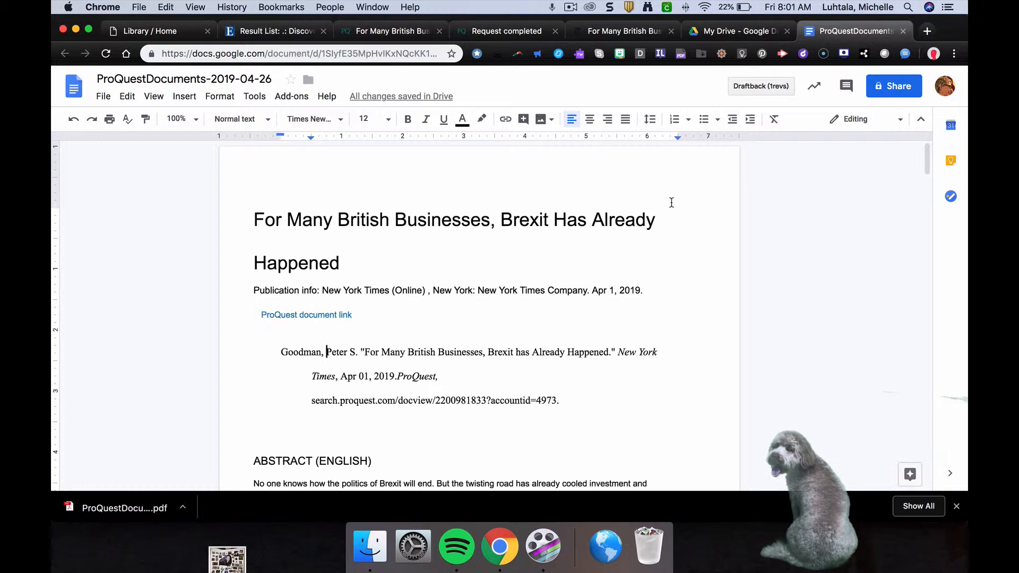
- Add a space before "ProQuest" in the citation and rewrite the date as "1 Apr. 2019"
left_click(398, 374)
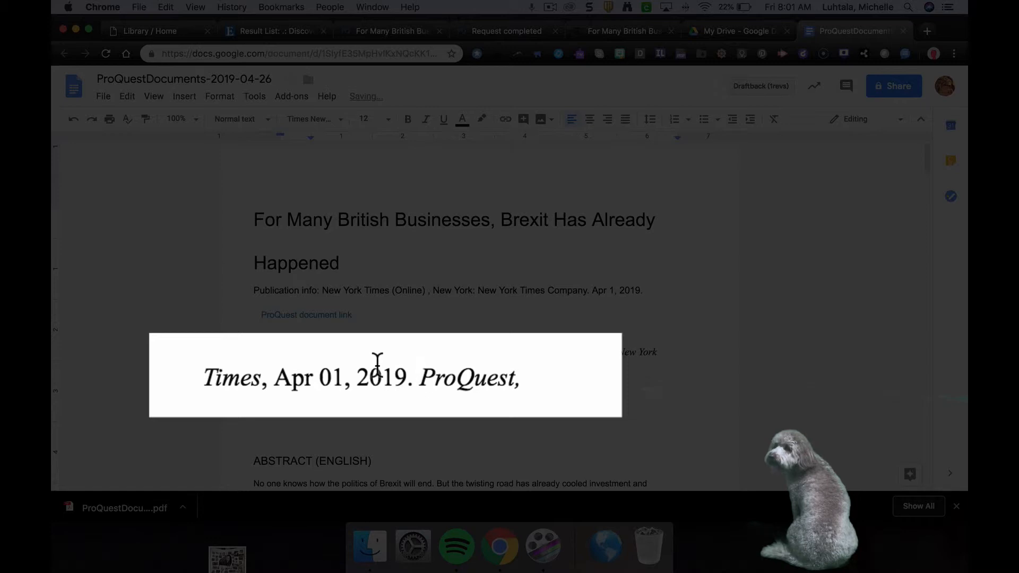
left_click(333, 375)
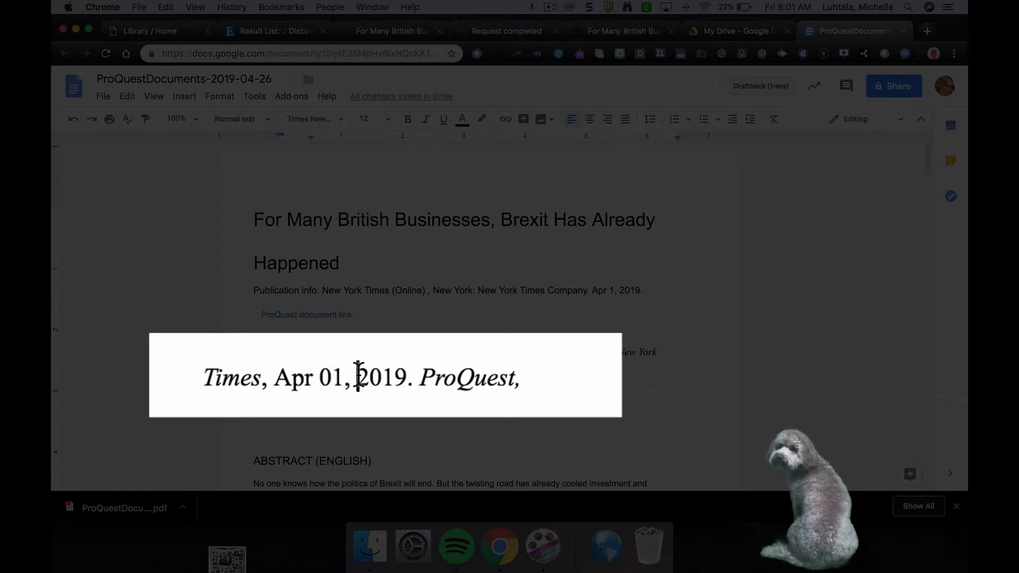
left_click_drag(354, 375, 316, 375)
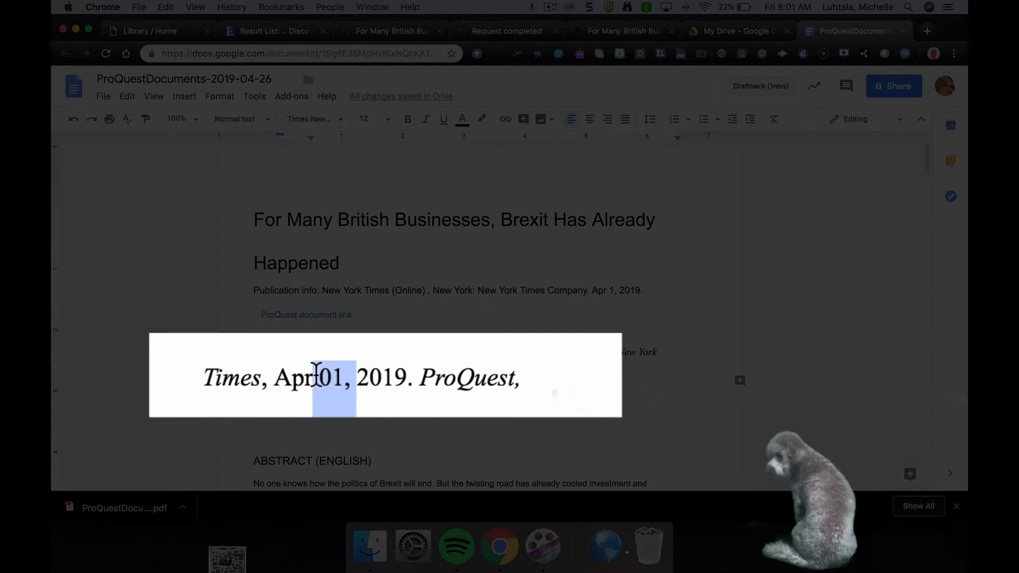
key("BackSpace")
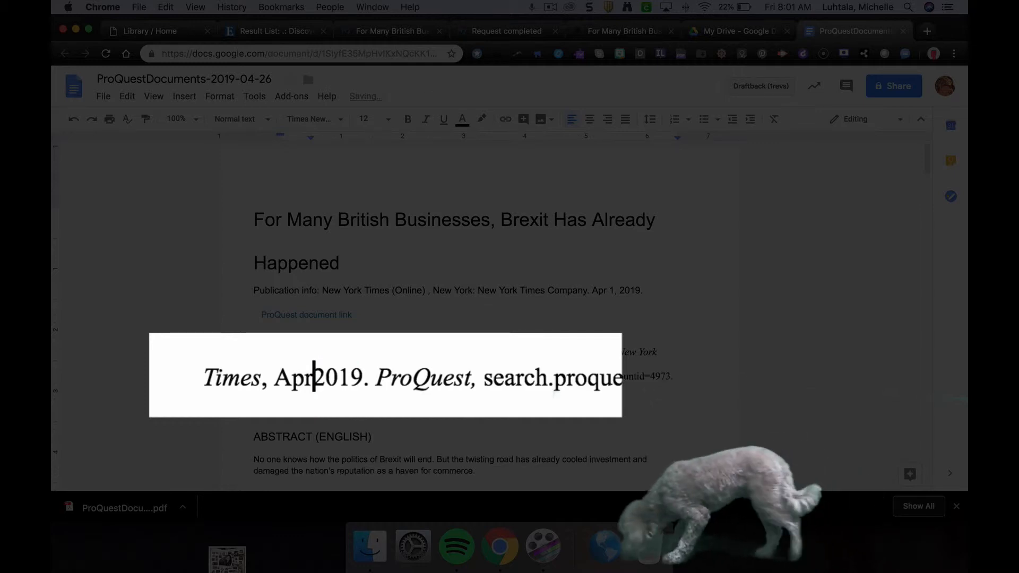
type(".")
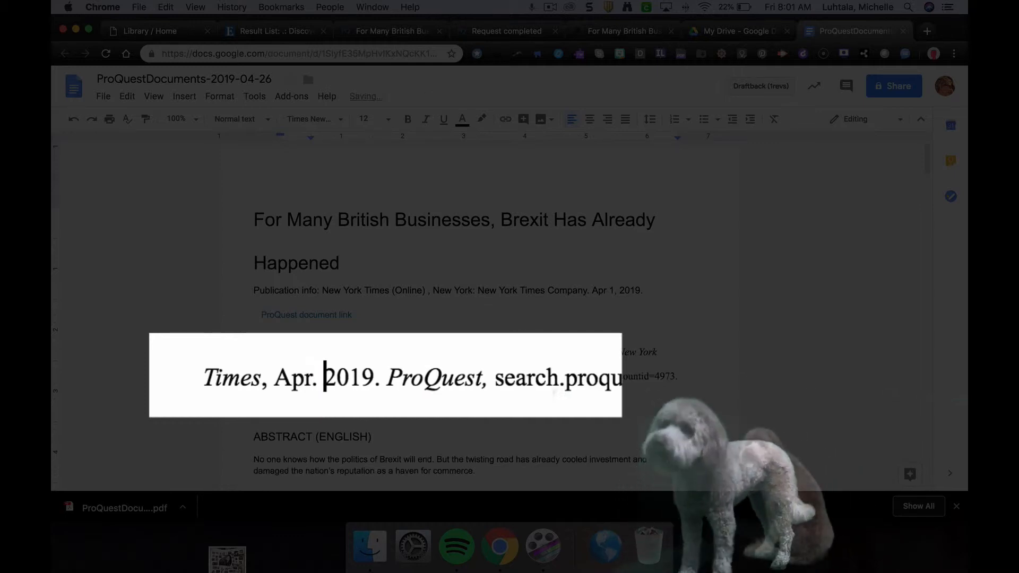
key("Left")
key("Left")
key("Left")
key("Left")
key("Left")
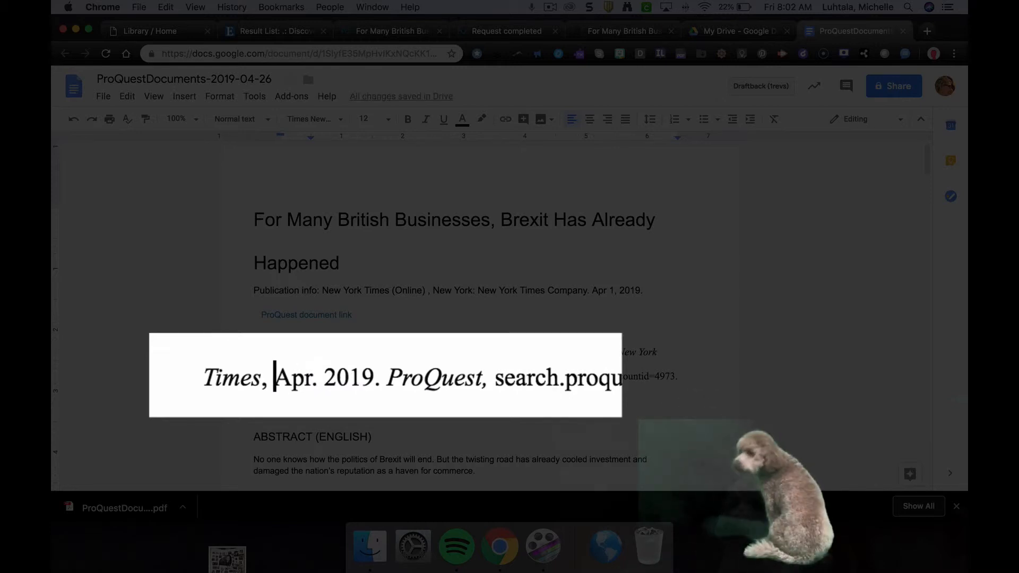
type("1 Apr. 2019. ProQuest,")
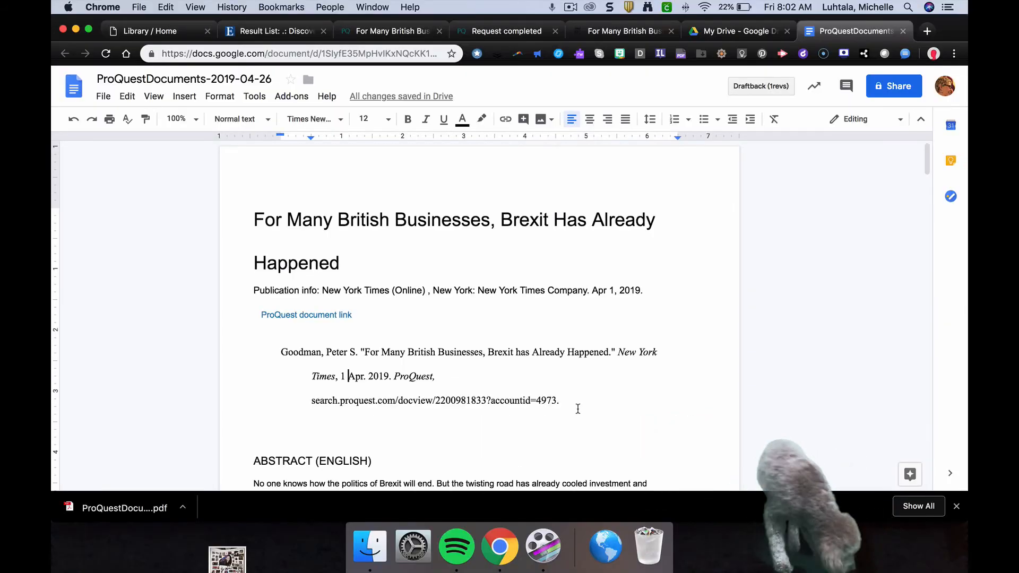
scroll(578, 409, "down", 5)
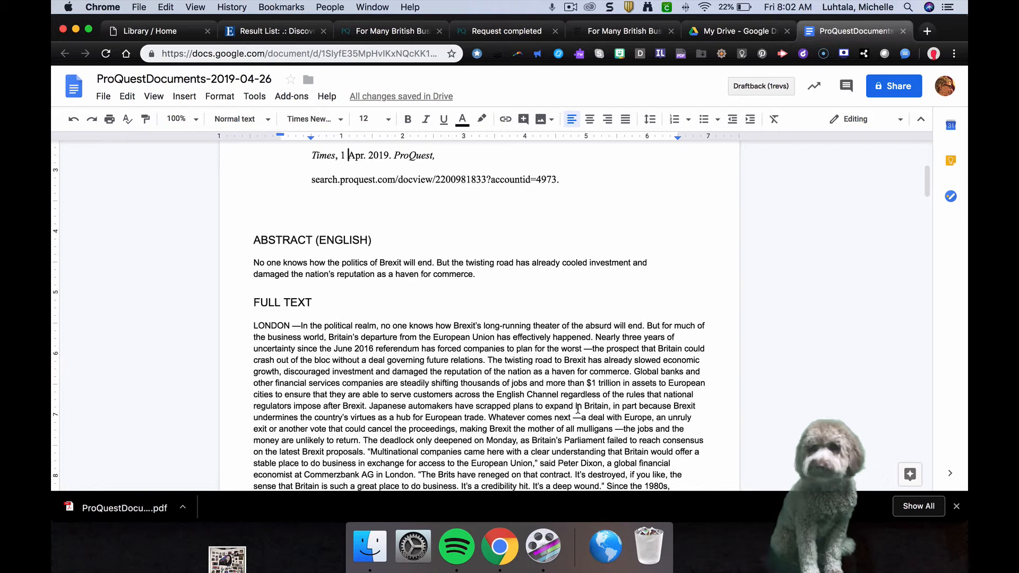
scroll(578, 409, "up", 4)
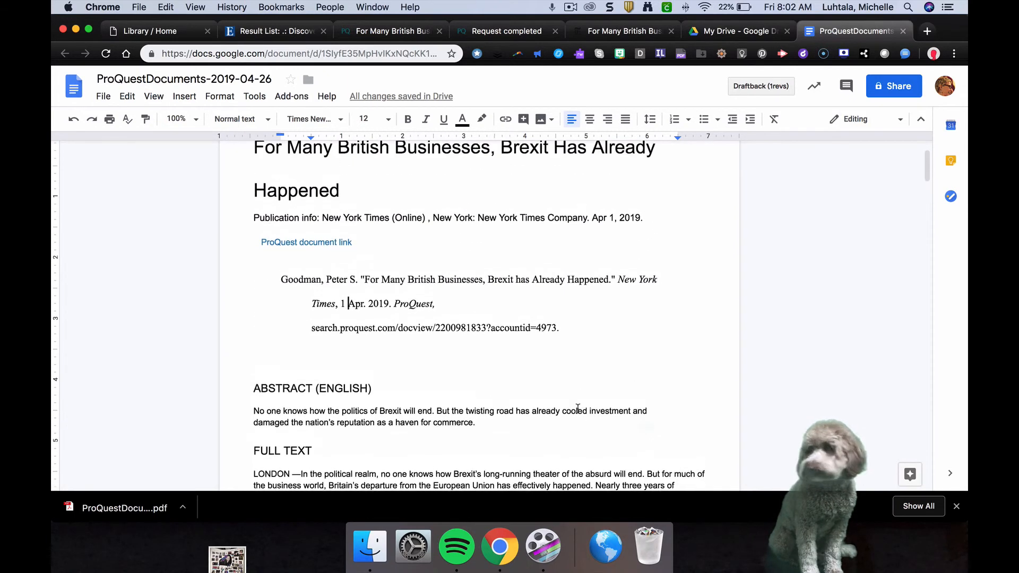